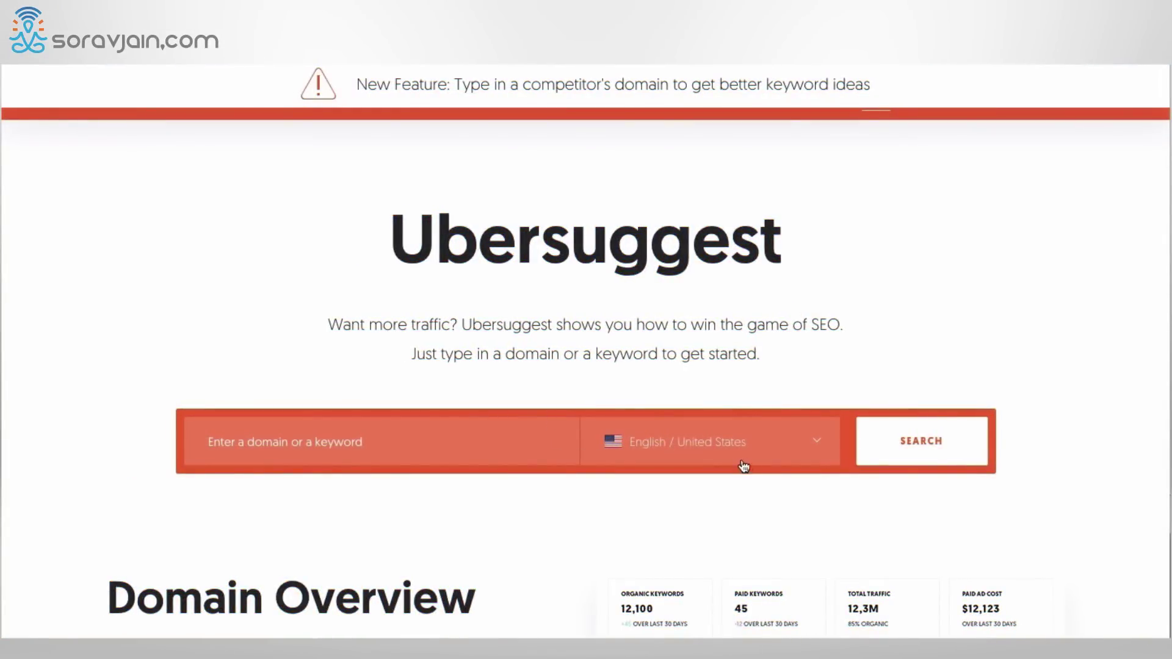
Set Ubersuggest's language and region to English / India
left_click(821, 440)
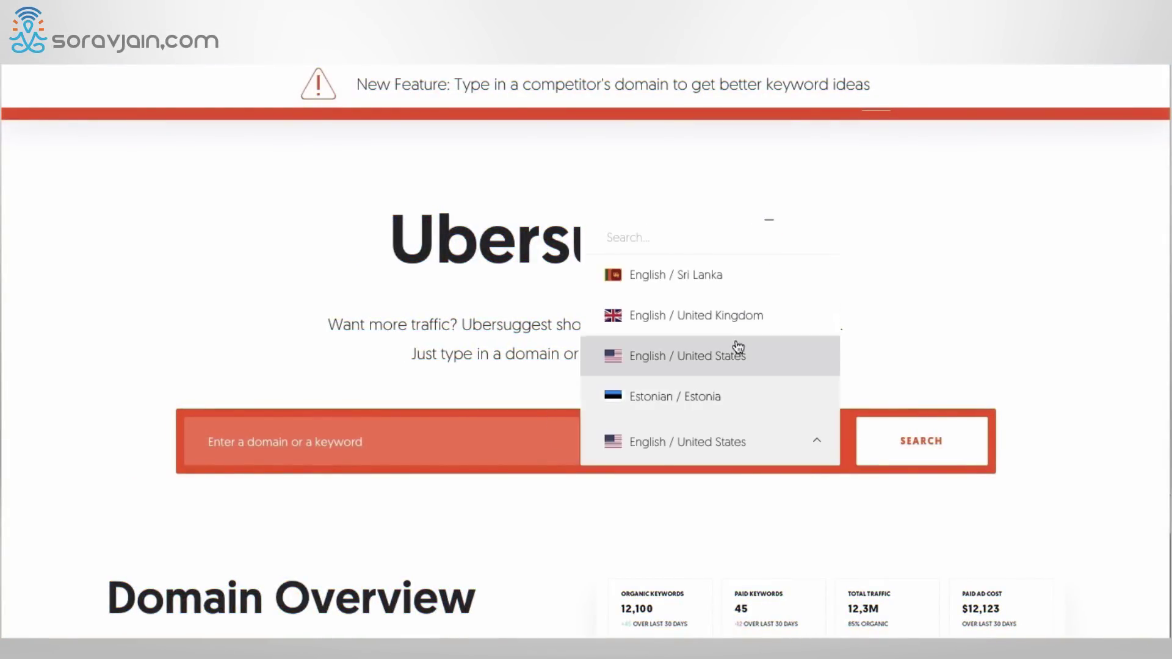
type("india")
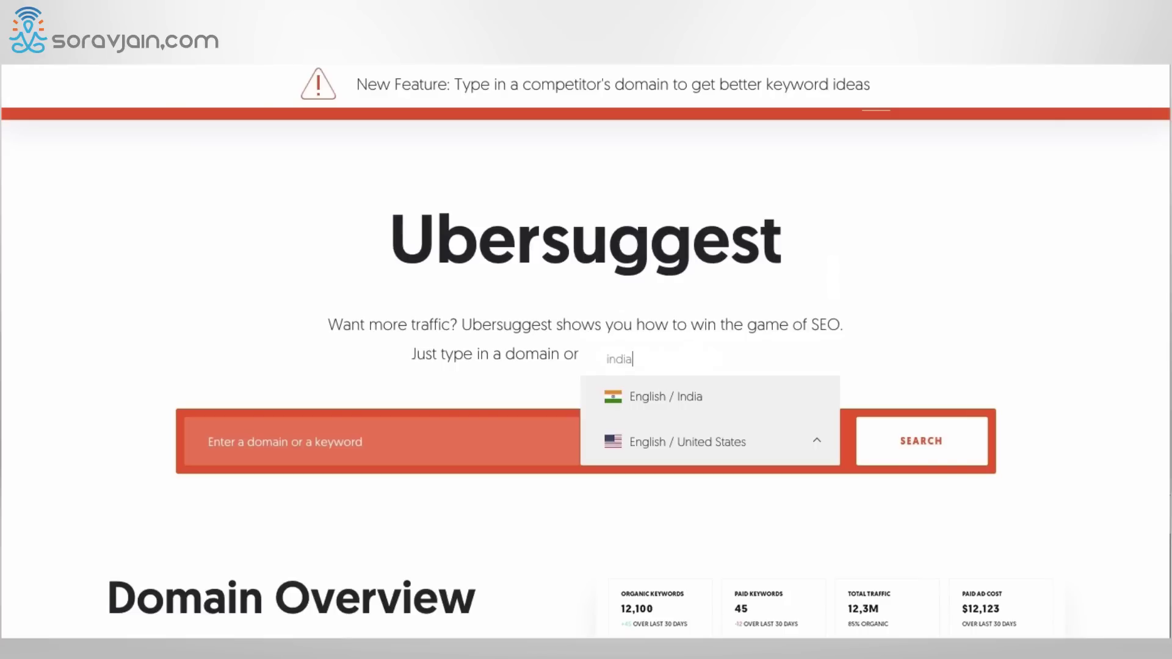
left_click(673, 395)
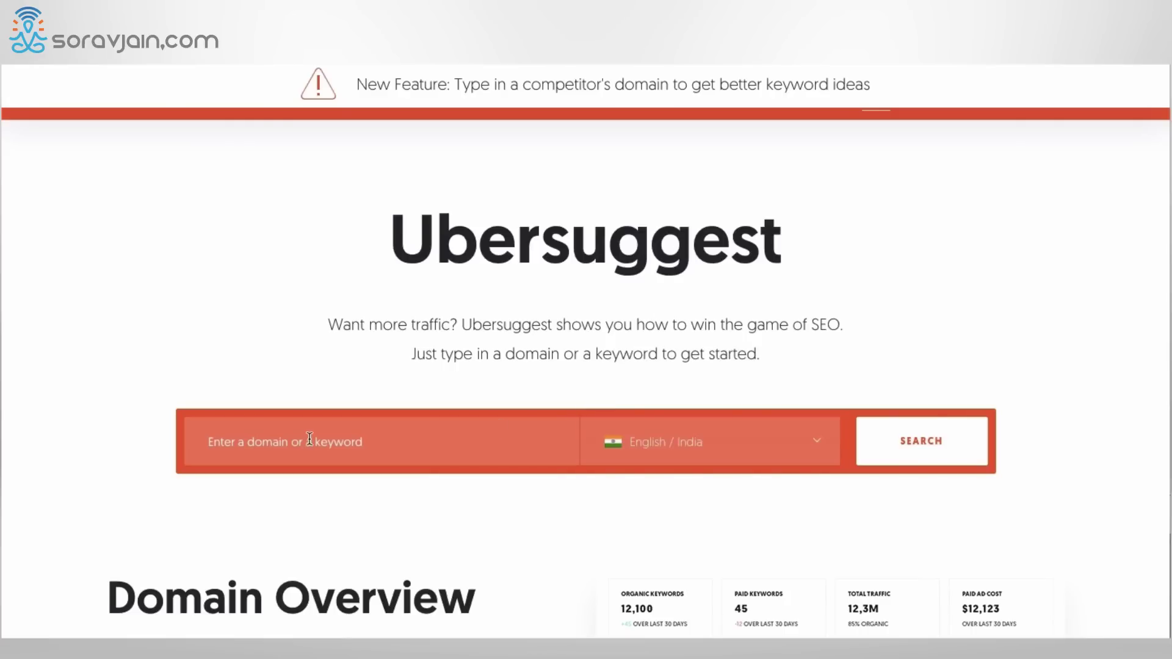
scroll(304, 438, "down", 1)
scroll(304, 438, "down", 1)
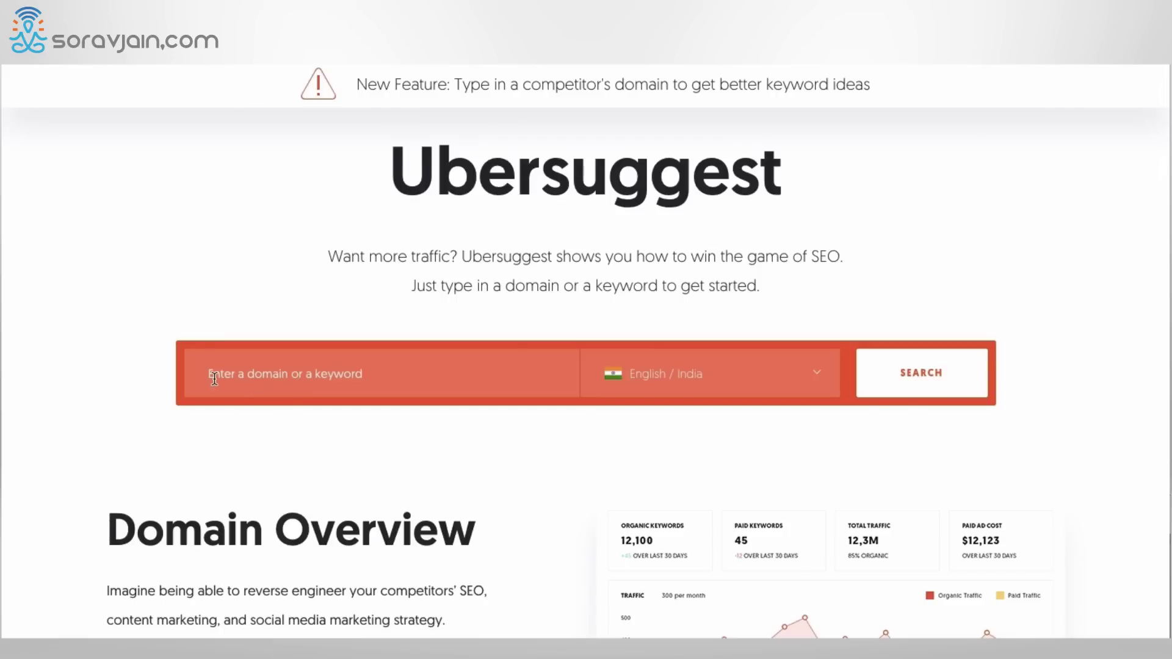
Search for the keyword 'digital marketing'
left_click(376, 368)
type("digital ma")
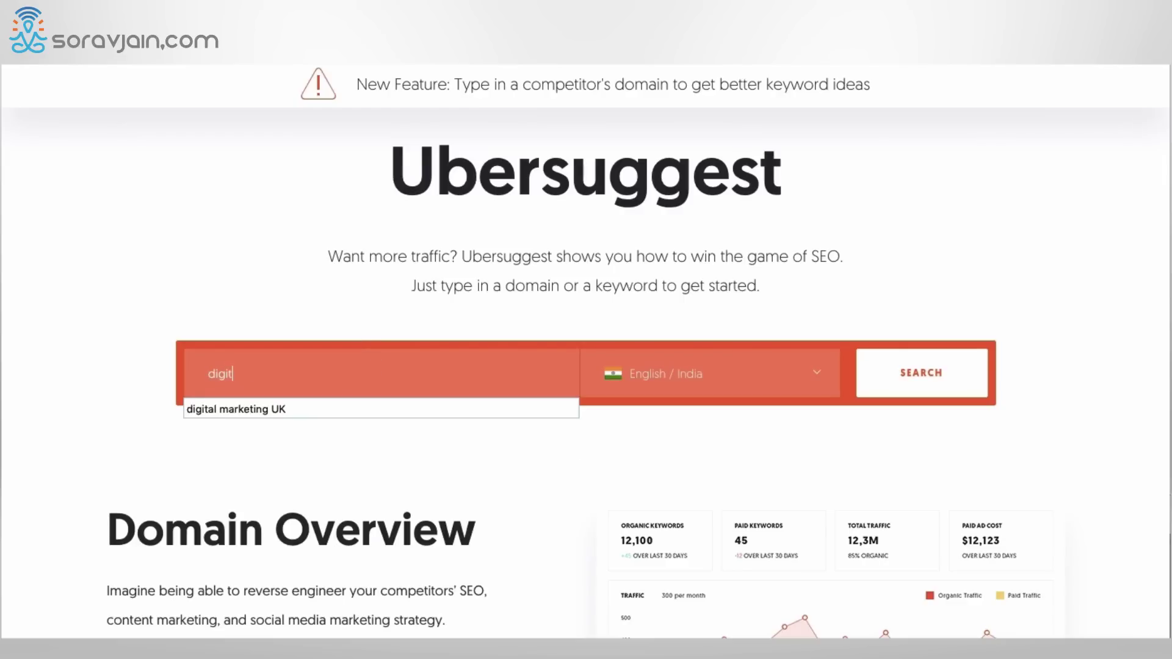
type("rketing")
left_click(942, 382)
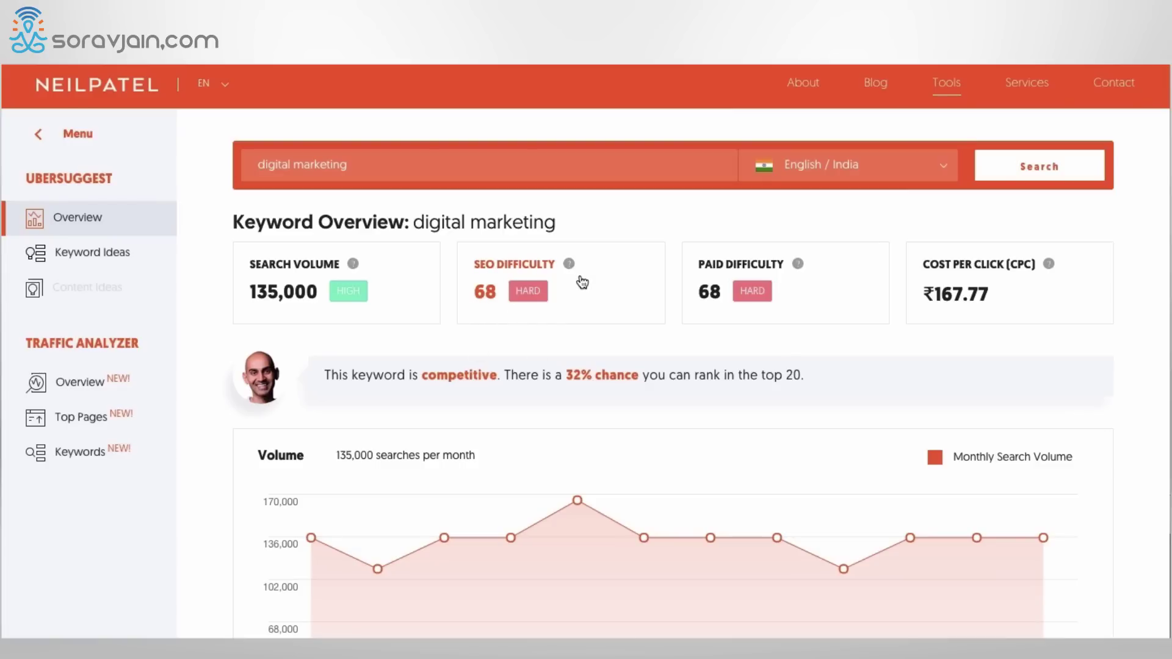
mouse_move(569, 267)
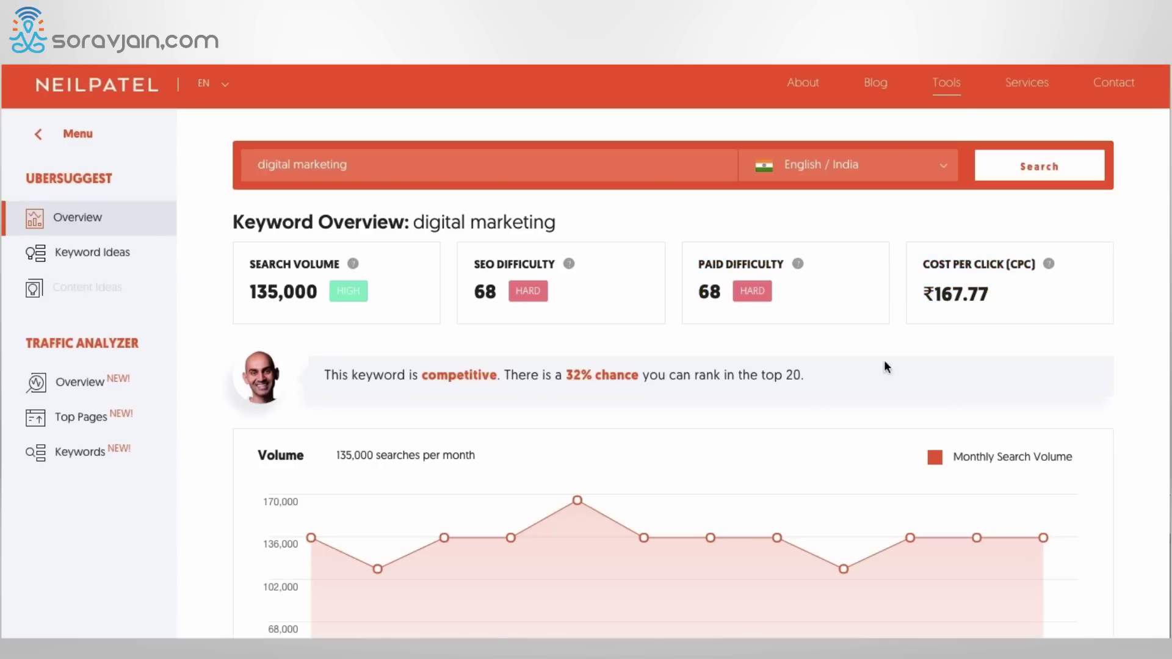
scroll(727, 439, "down", 1)
scroll(728, 442, "down", 1)
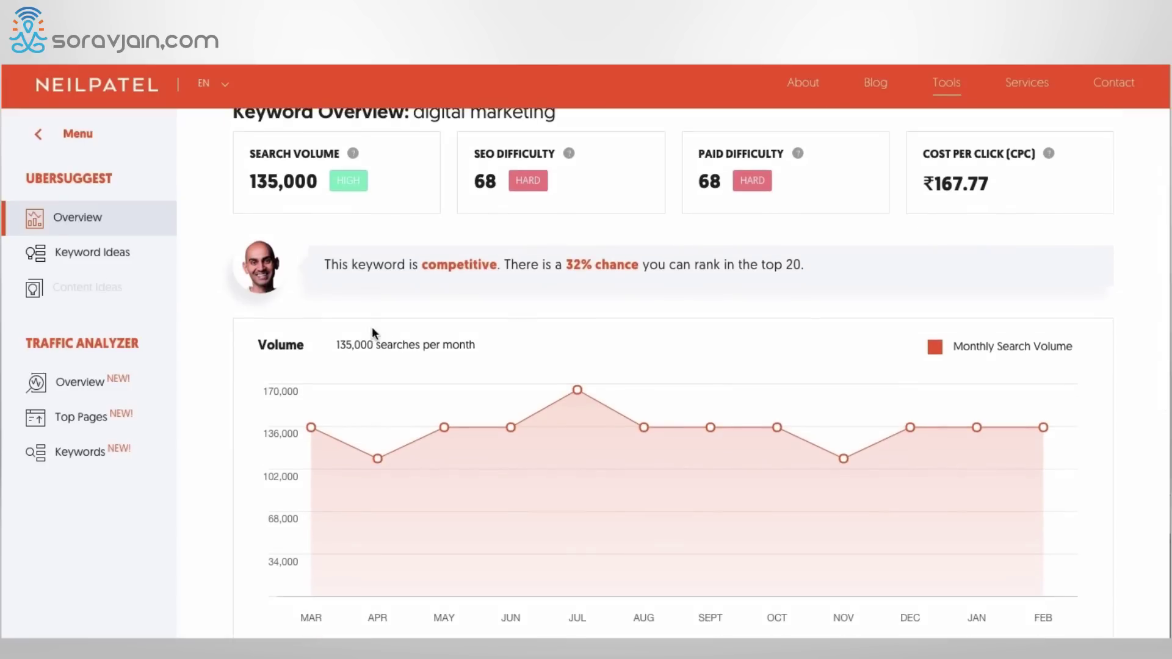
scroll(373, 318, "up", 2)
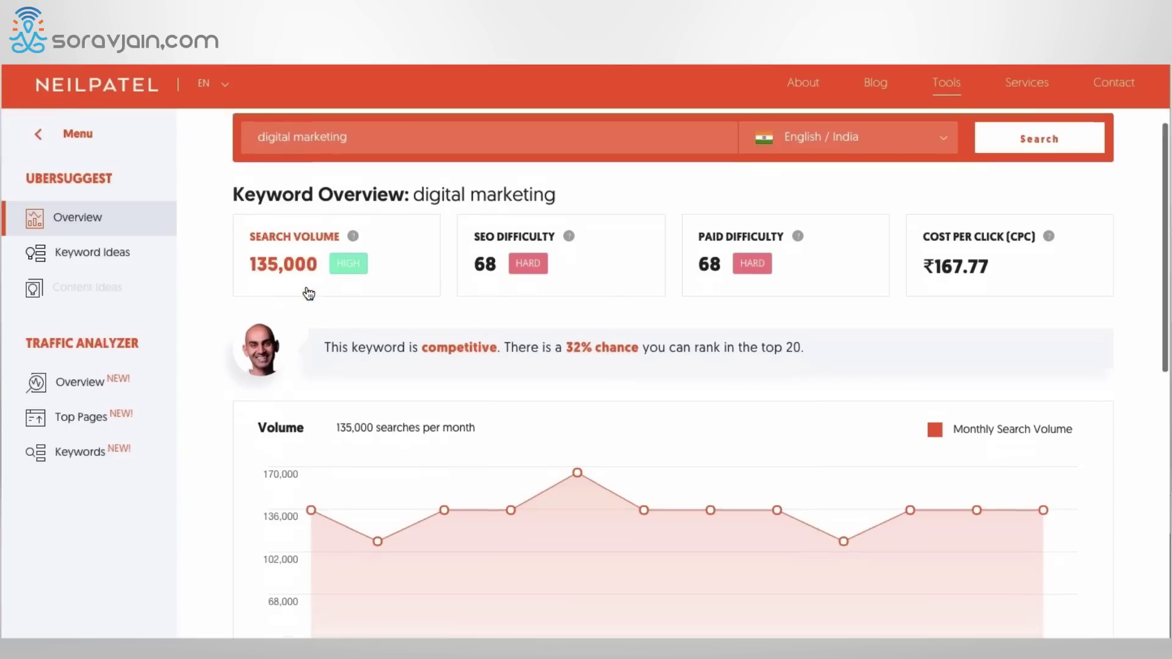
scroll(308, 291, "down", 10)
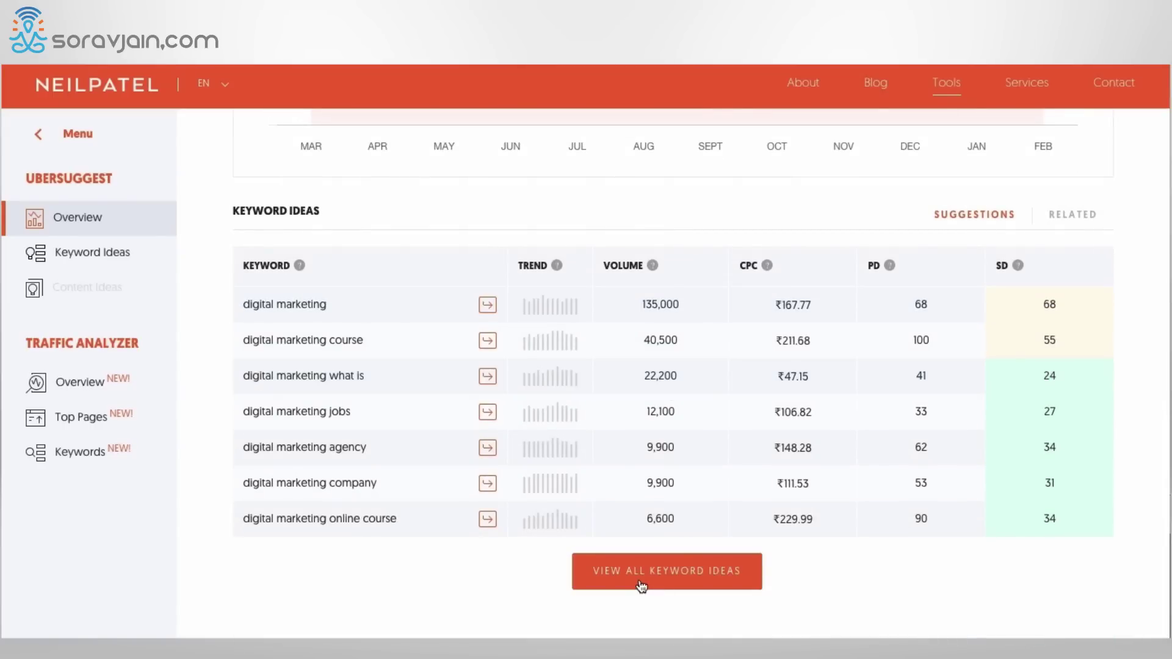
scroll(340, 366, "up", 10)
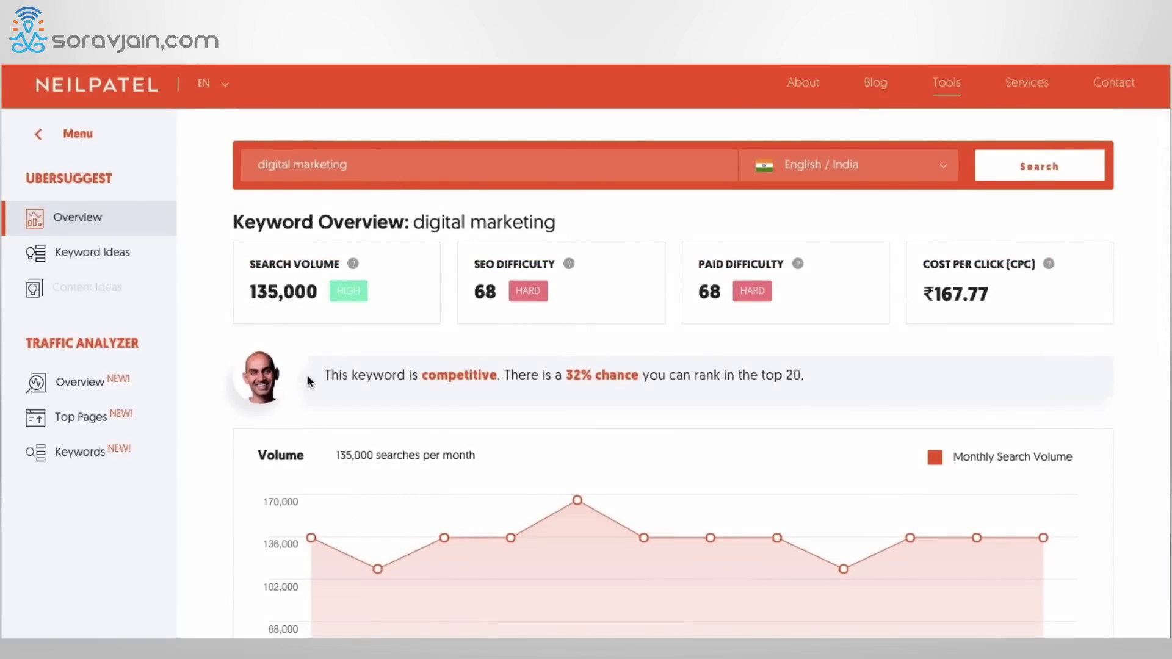
scroll(306, 375, "down", 1)
scroll(306, 375, "down", 8)
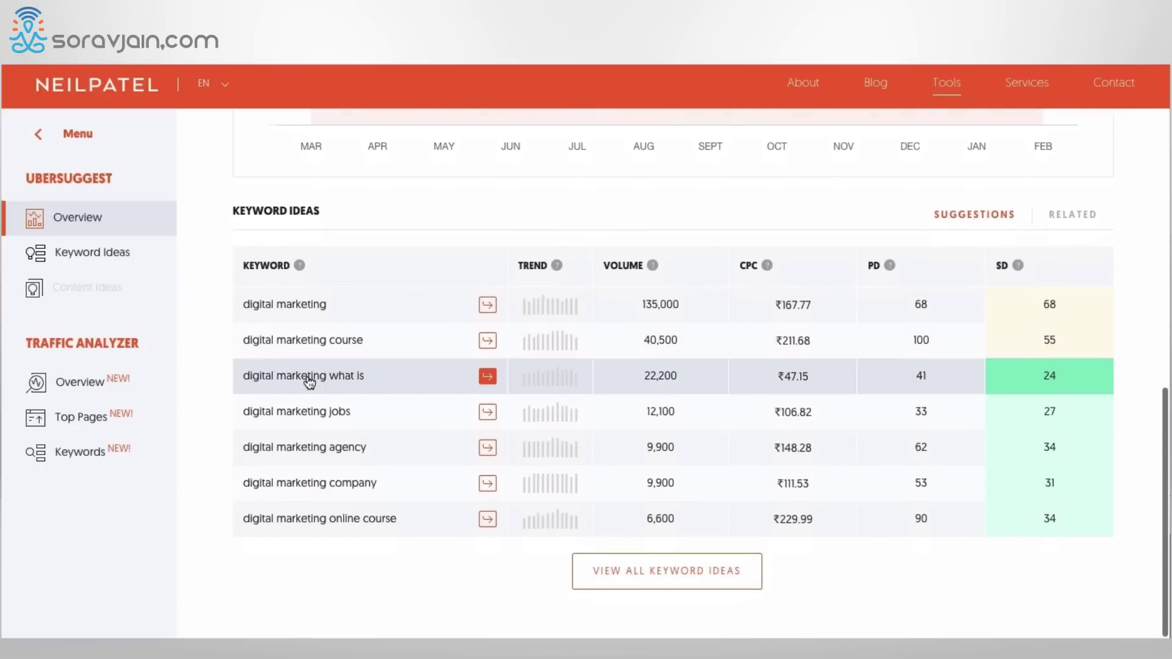
View all 158 keyword ideas for digital marketing from the Keyword Ideas table
left_click(629, 588)
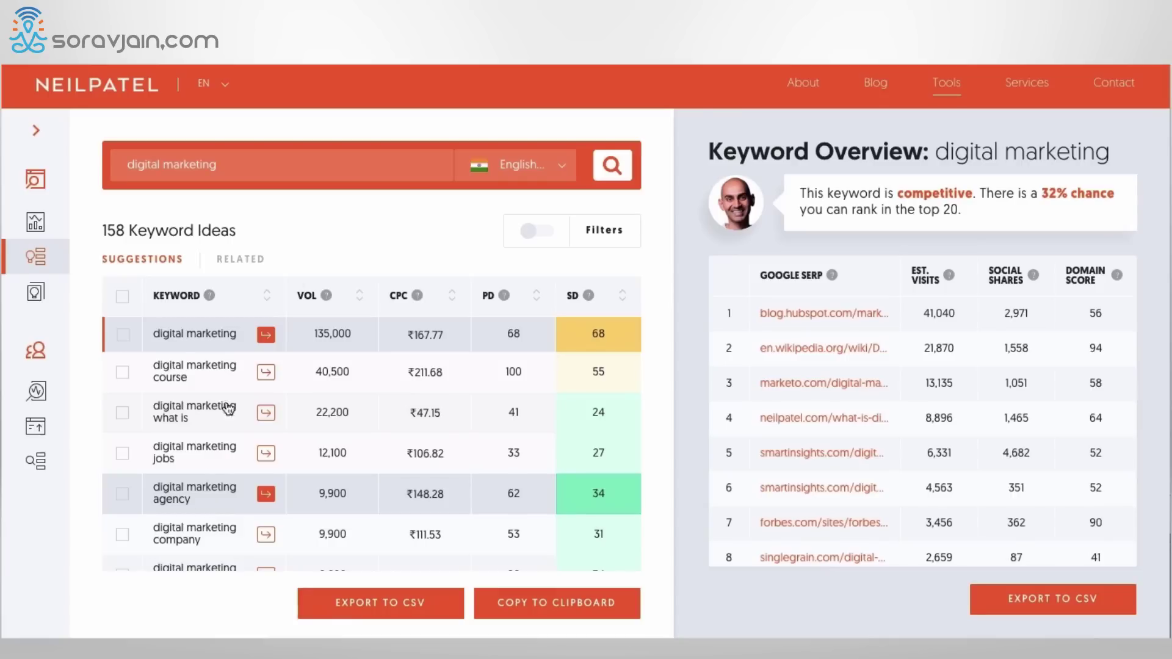
Google 'digital marketing agencies in india' in a new tab and scroll through the results
key("ctrl+t")
type("digital marketing agencie")
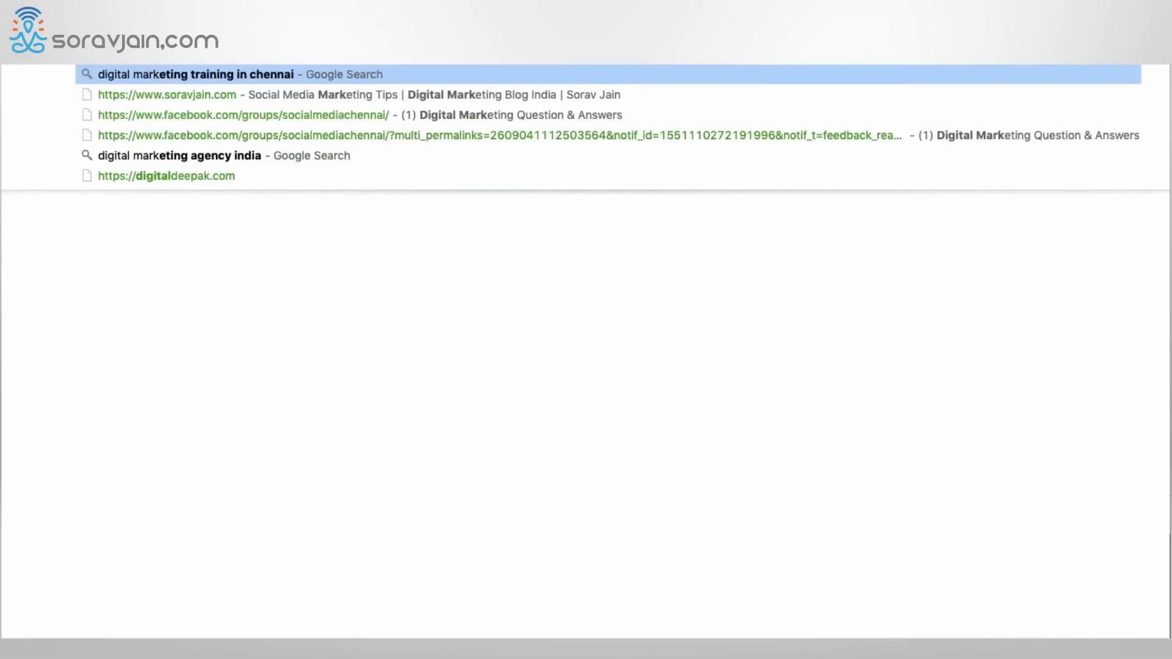
type("s in in")
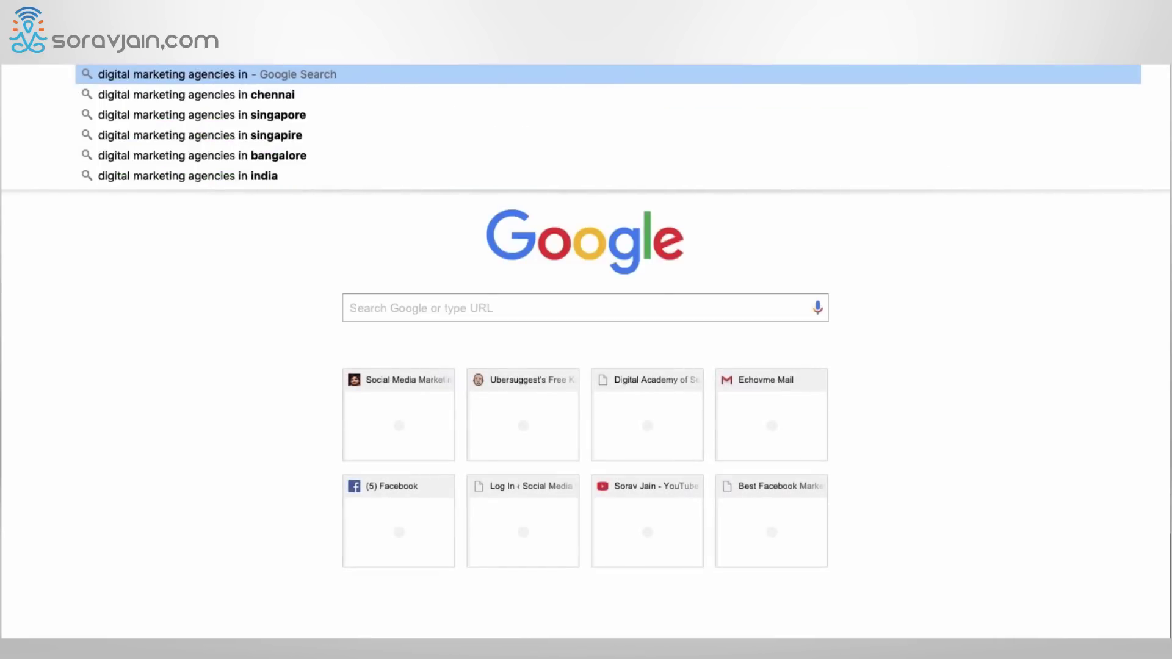
key("Return")
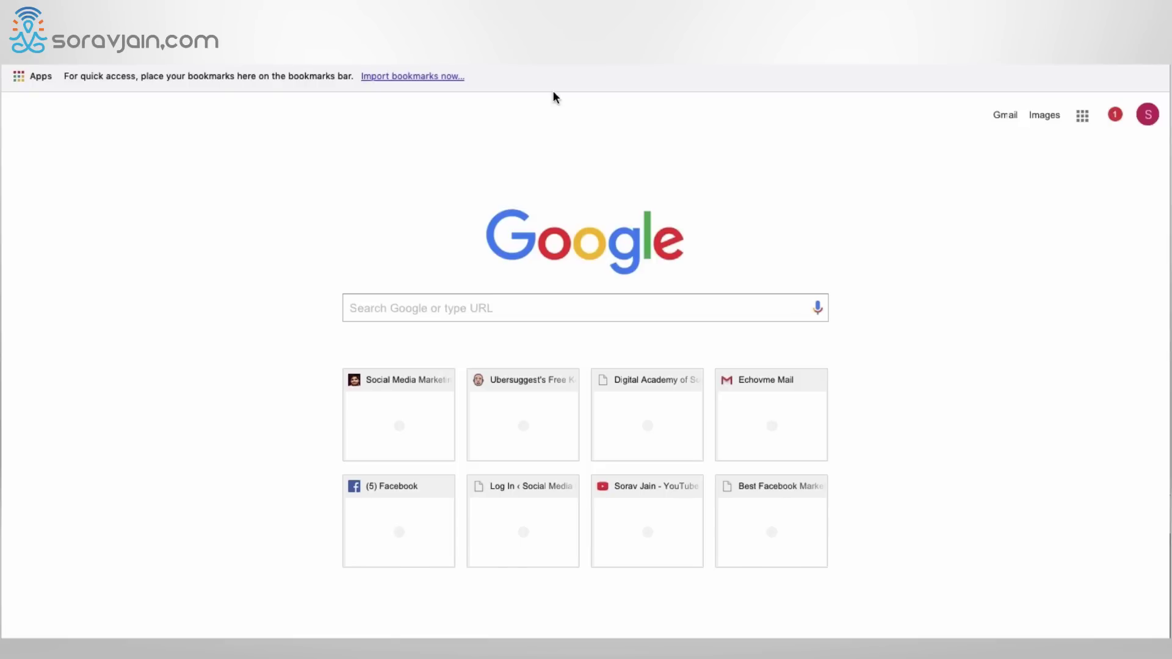
scroll(459, 337, "down", 5)
scroll(461, 337, "down", 5)
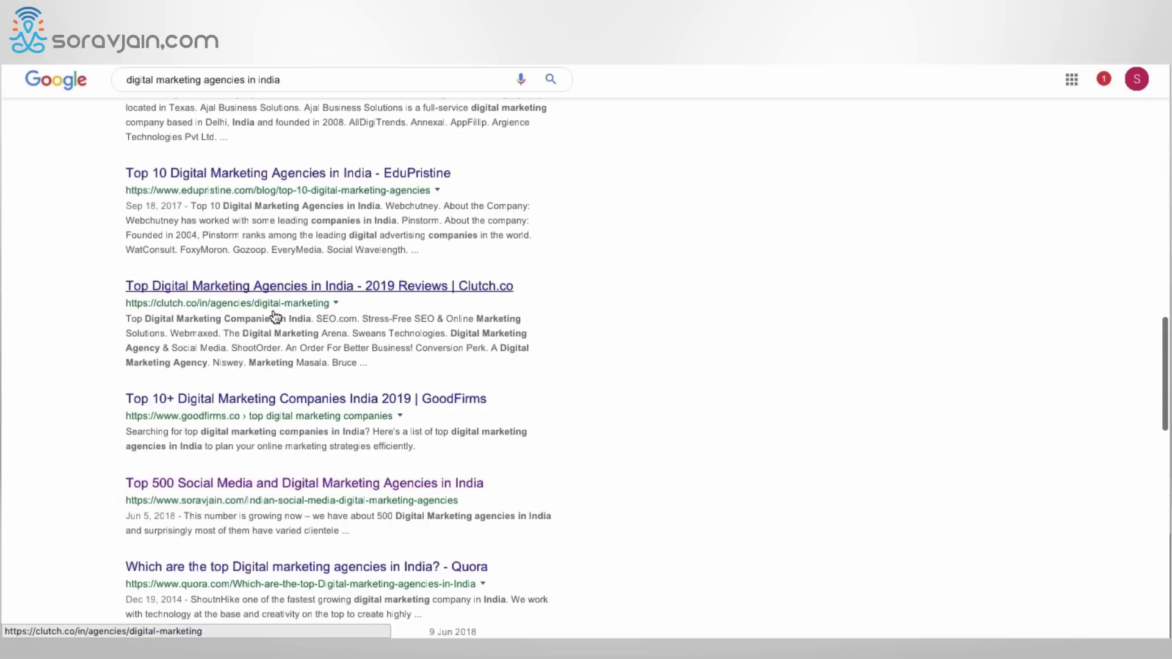
scroll(271, 317, "down", 1)
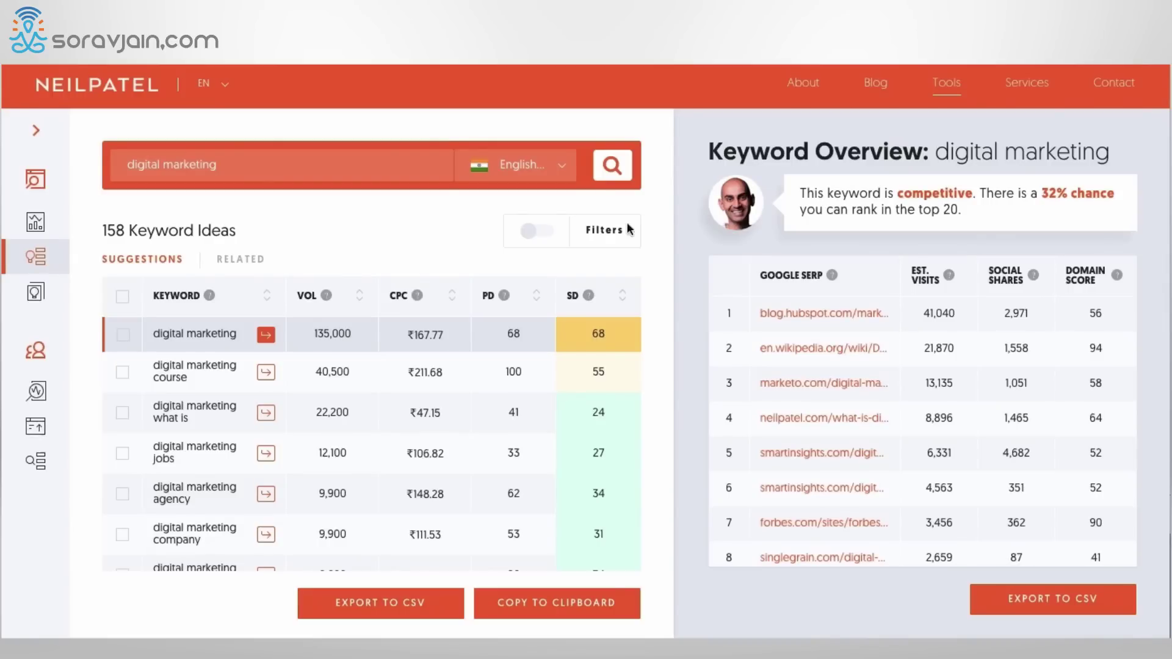
Scroll through the digital marketing keyword ideas and the Google SERP rankings table
scroll(215, 459, "down", 1)
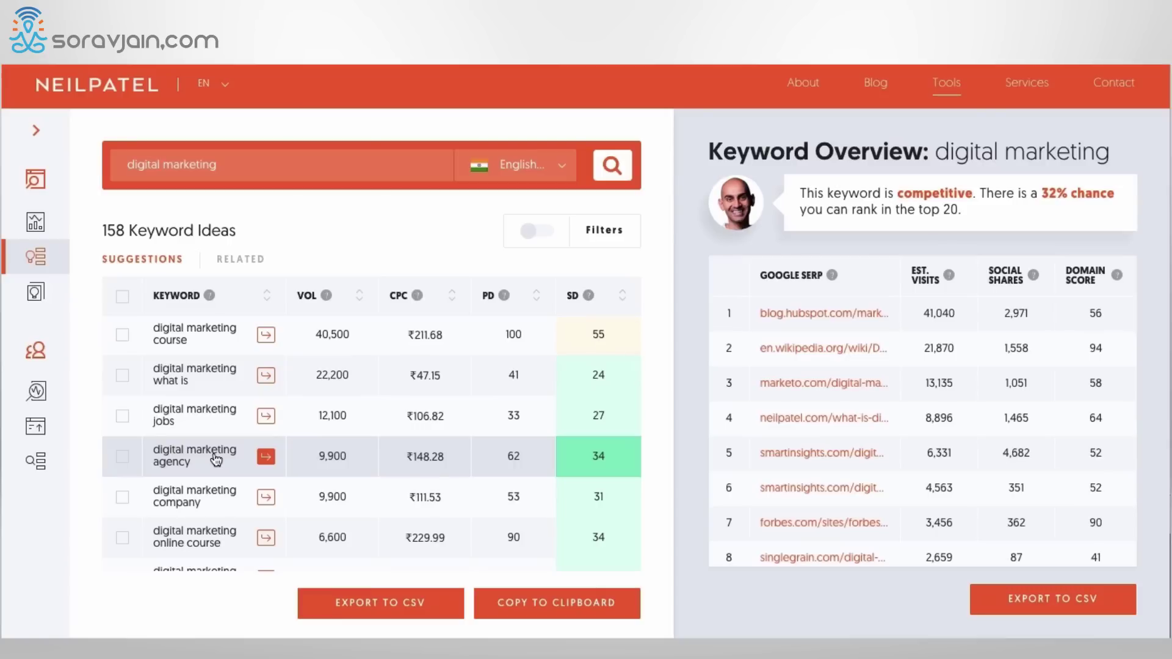
scroll(215, 459, "down", 4)
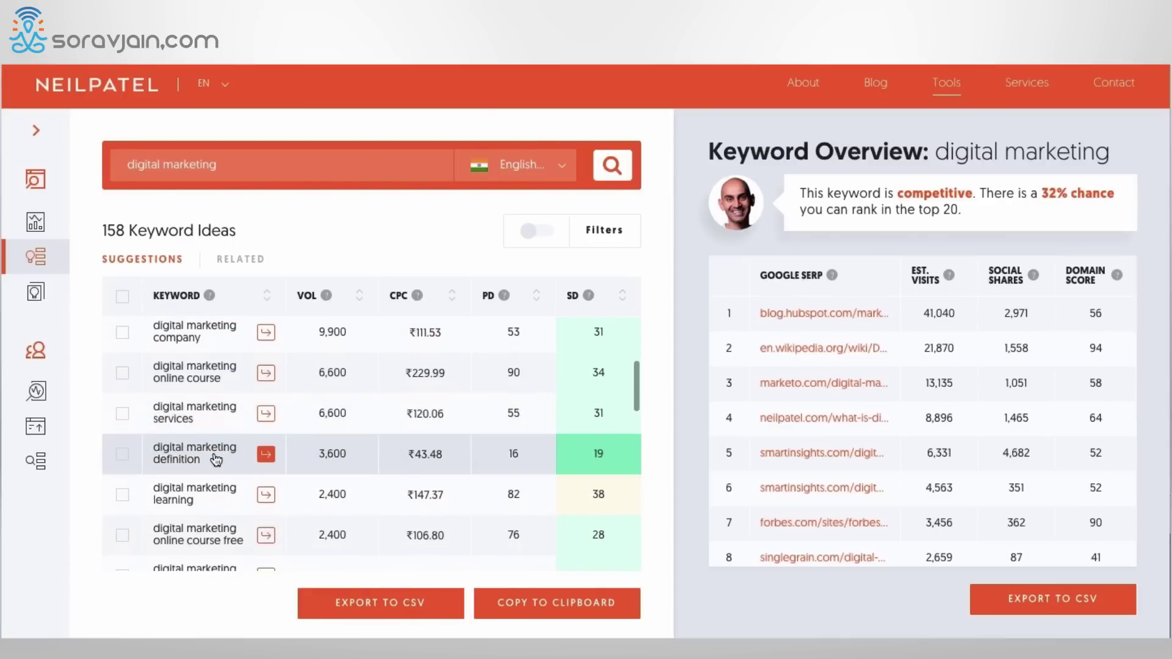
scroll(216, 460, "down", 1)
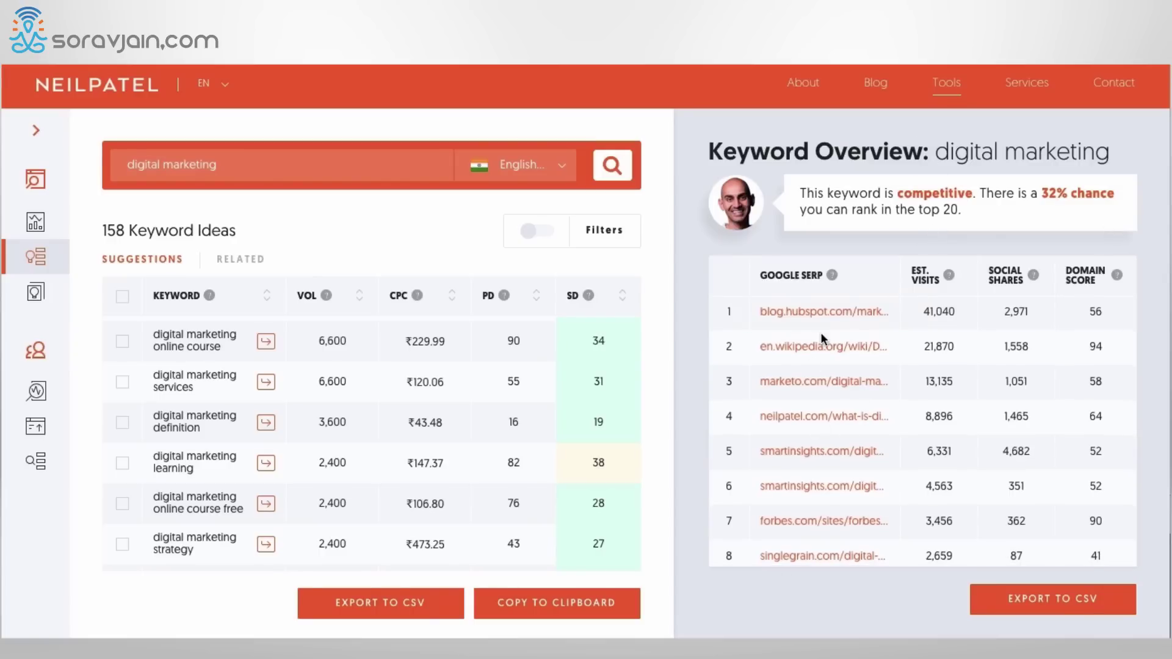
scroll(826, 400, "down", 1)
scroll(828, 407, "up", 1)
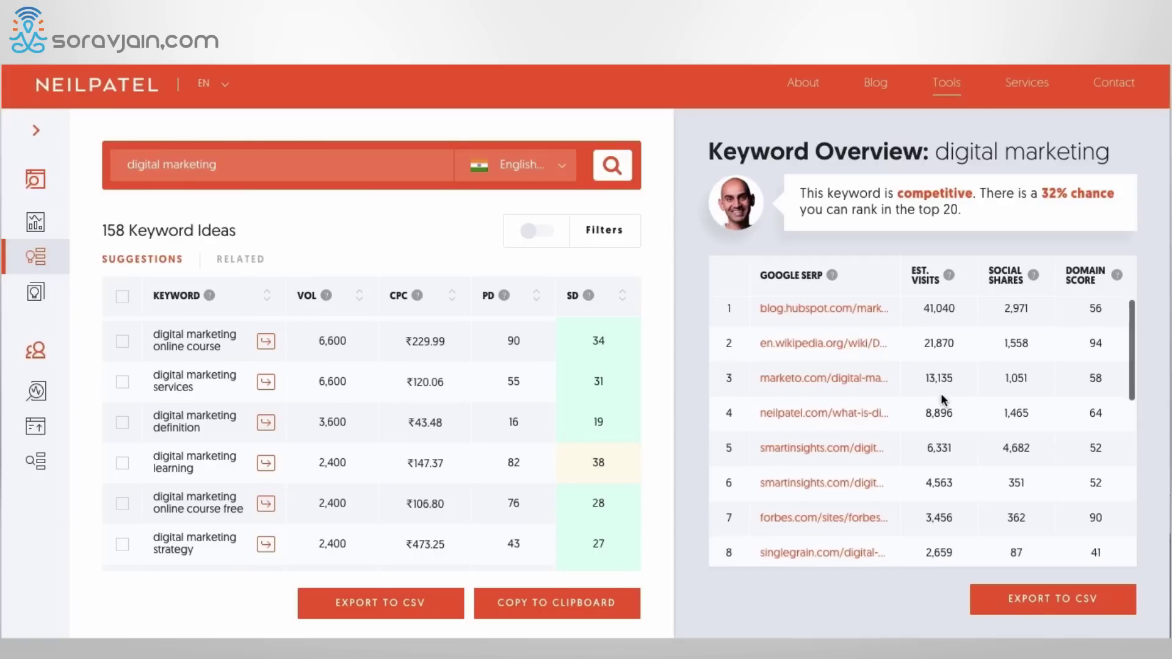
scroll(793, 464, "down", 3)
scroll(792, 463, "down", 4)
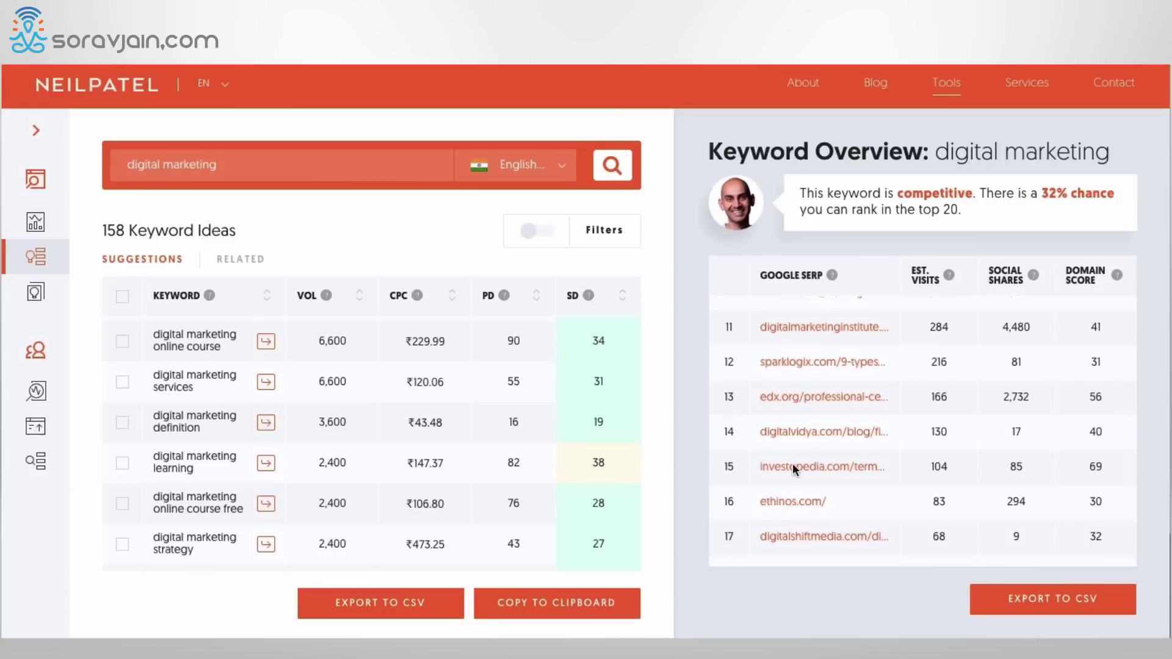
scroll(792, 464, "down", 4)
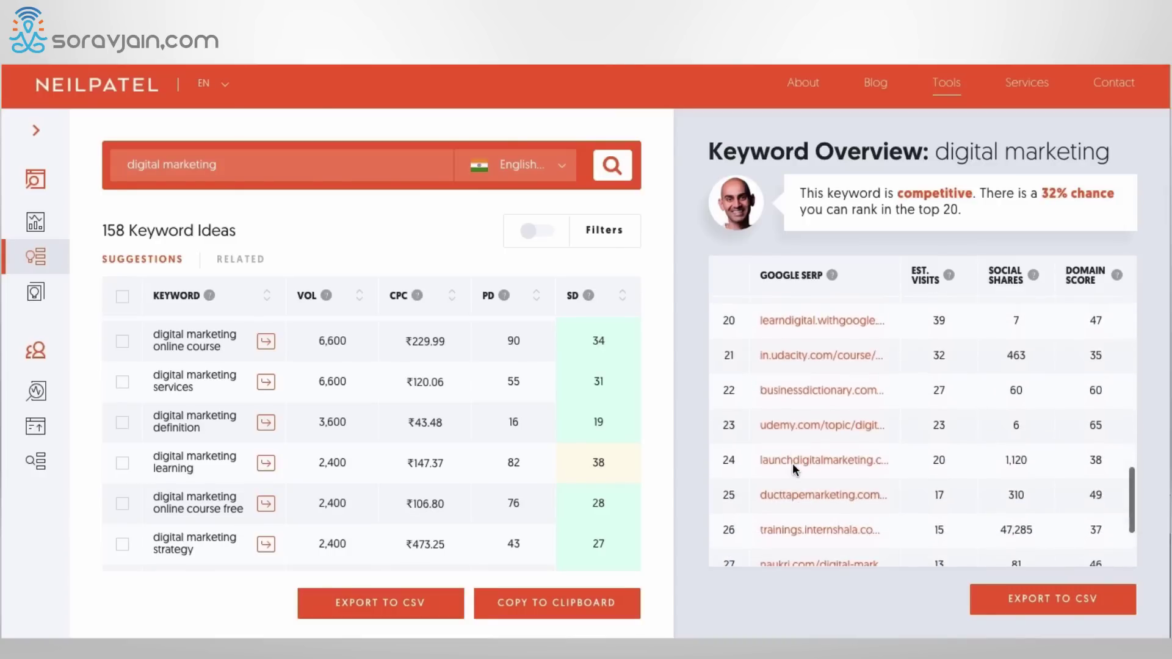
scroll(792, 463, "up", 2)
scroll(792, 467, "up", 3)
scroll(795, 470, "up", 2)
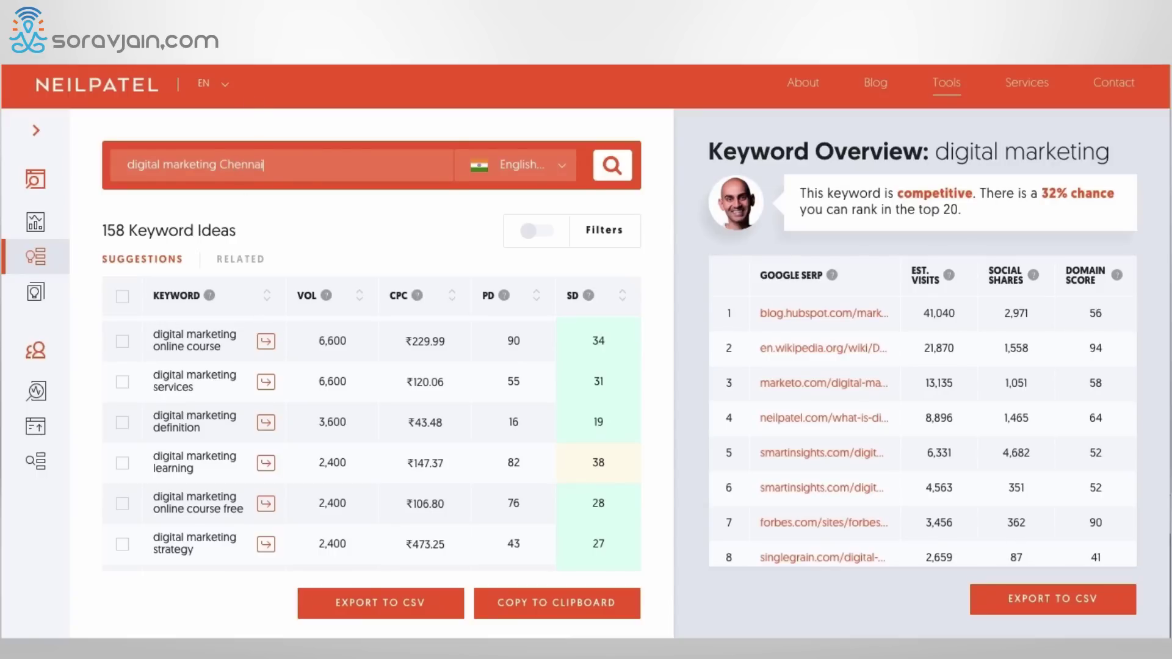
Search 'digital marketing Chennai', review its 32 keyword ideas, then return to the home page
left_click(630, 171)
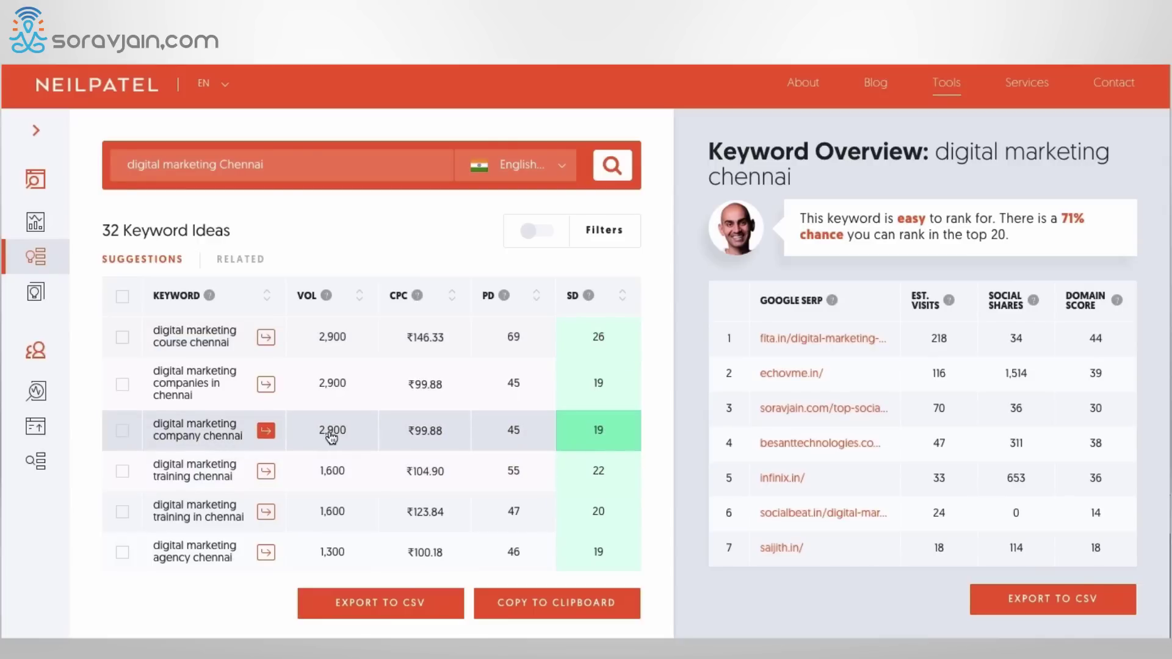
scroll(244, 492, "down", 3)
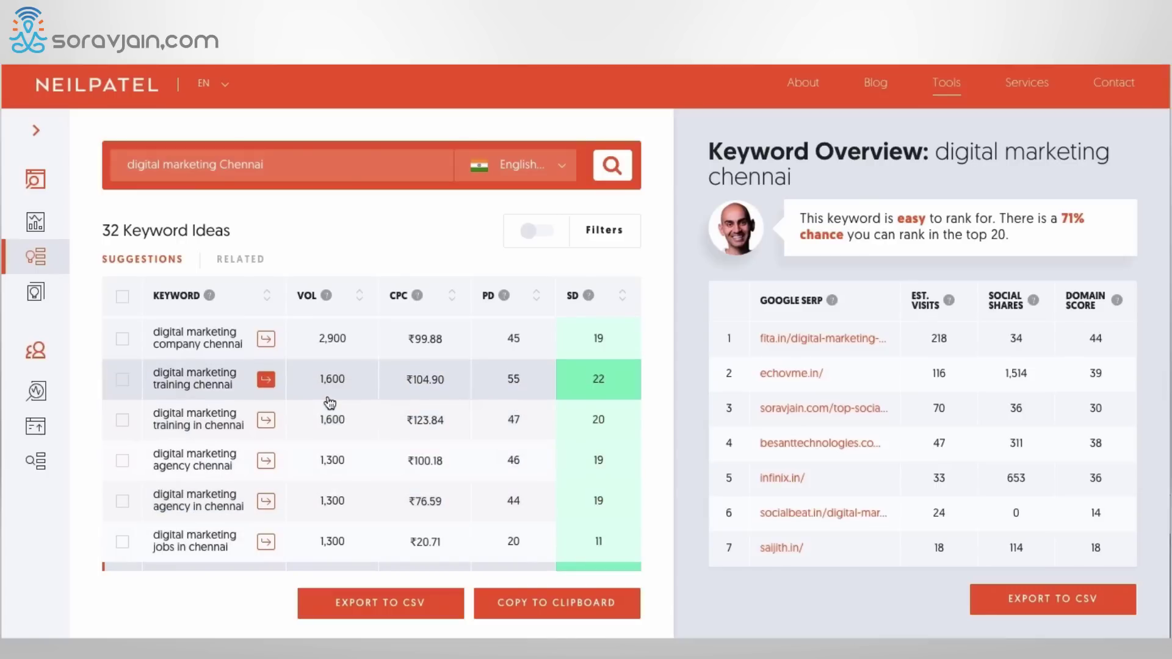
scroll(328, 401, "up", 3)
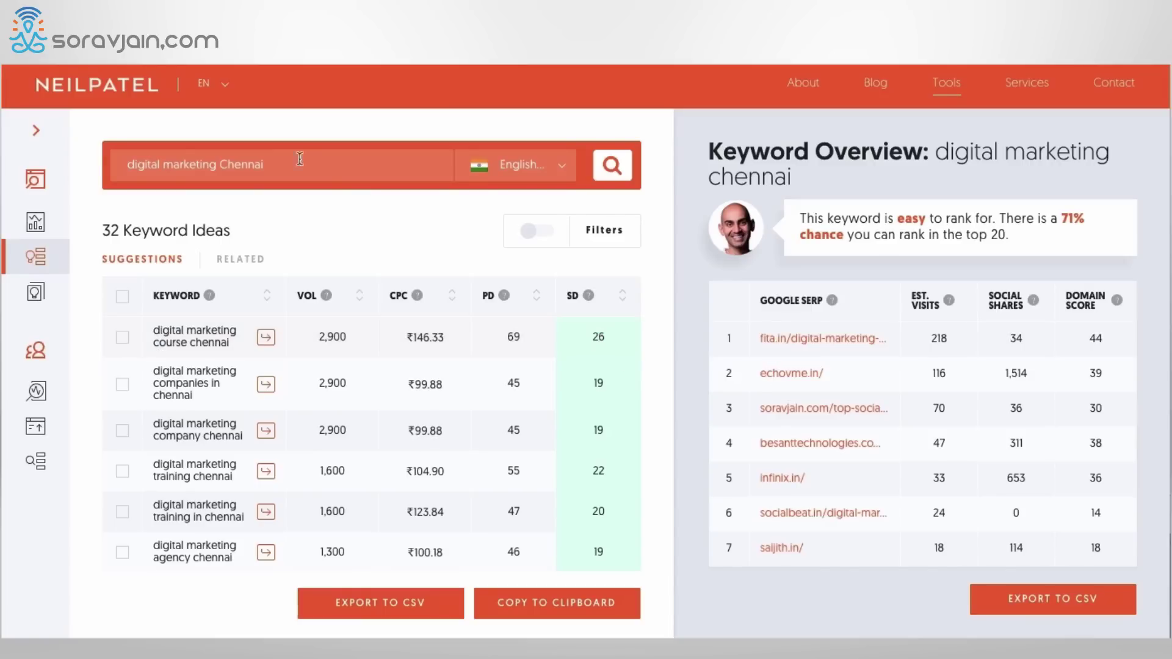
left_click(61, 88)
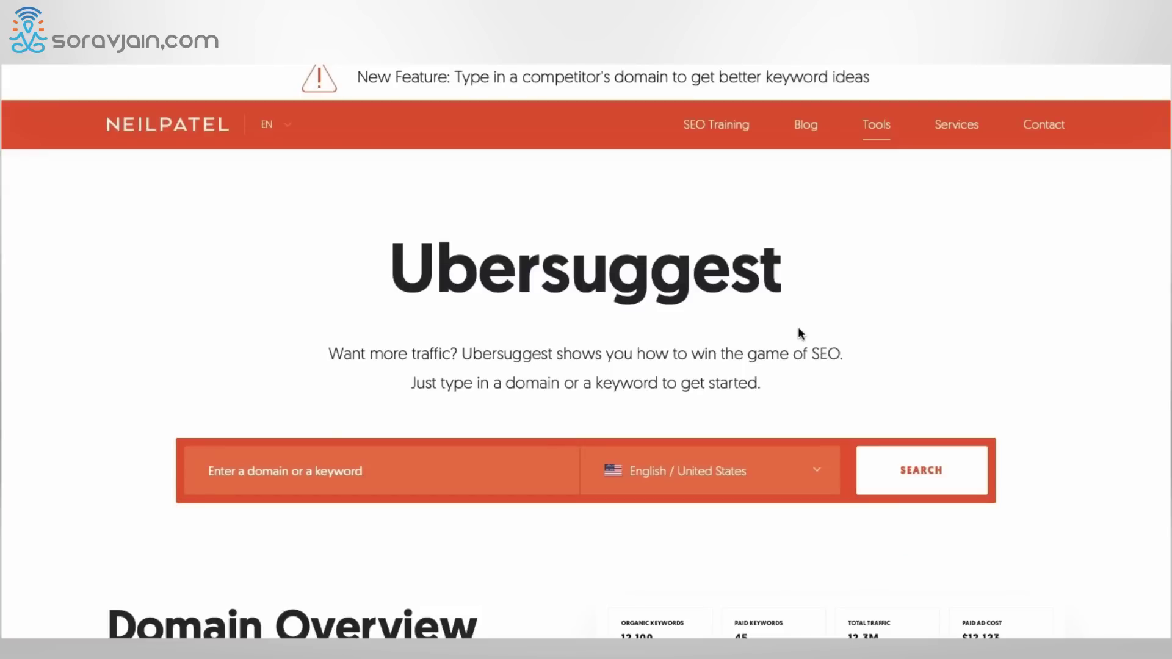
Enter the domain socialsamosa.com and set the region to English / India
scroll(799, 332, "down", 2)
left_click(335, 341)
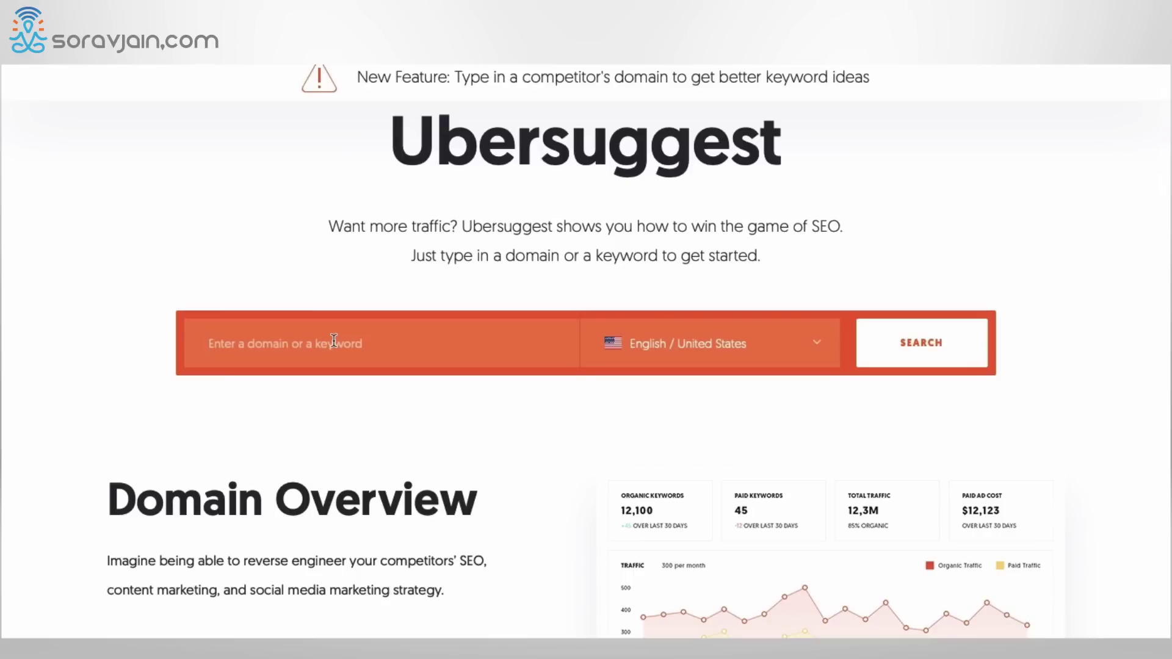
type("soci")
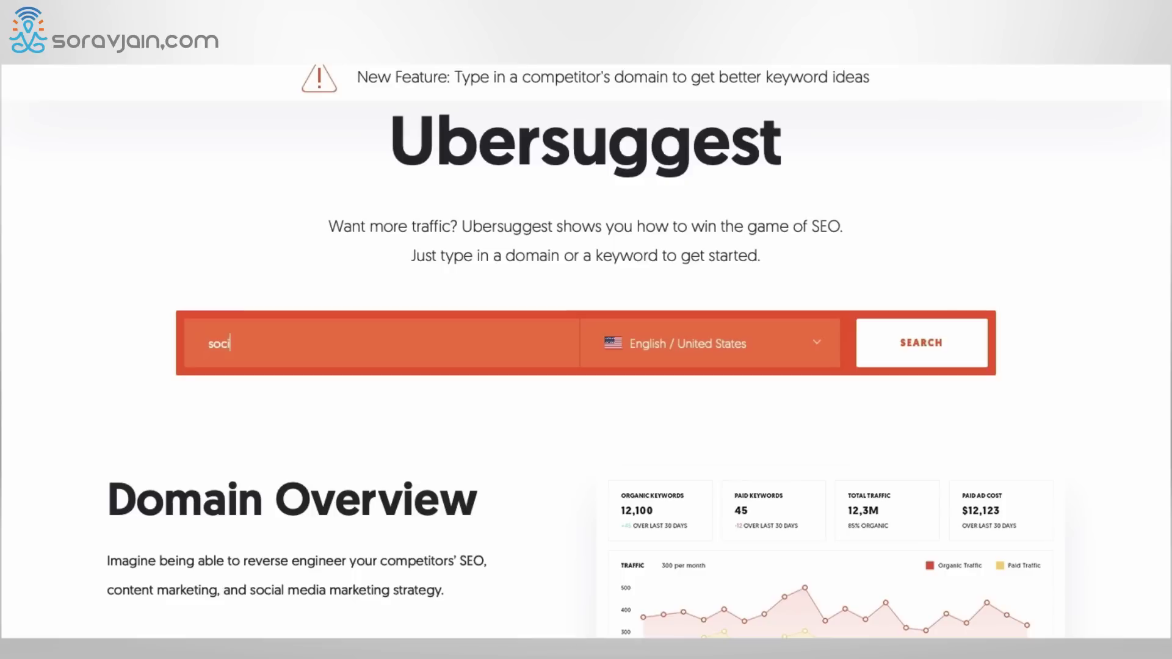
type("al samosa.c")
left_click(816, 345)
type("in")
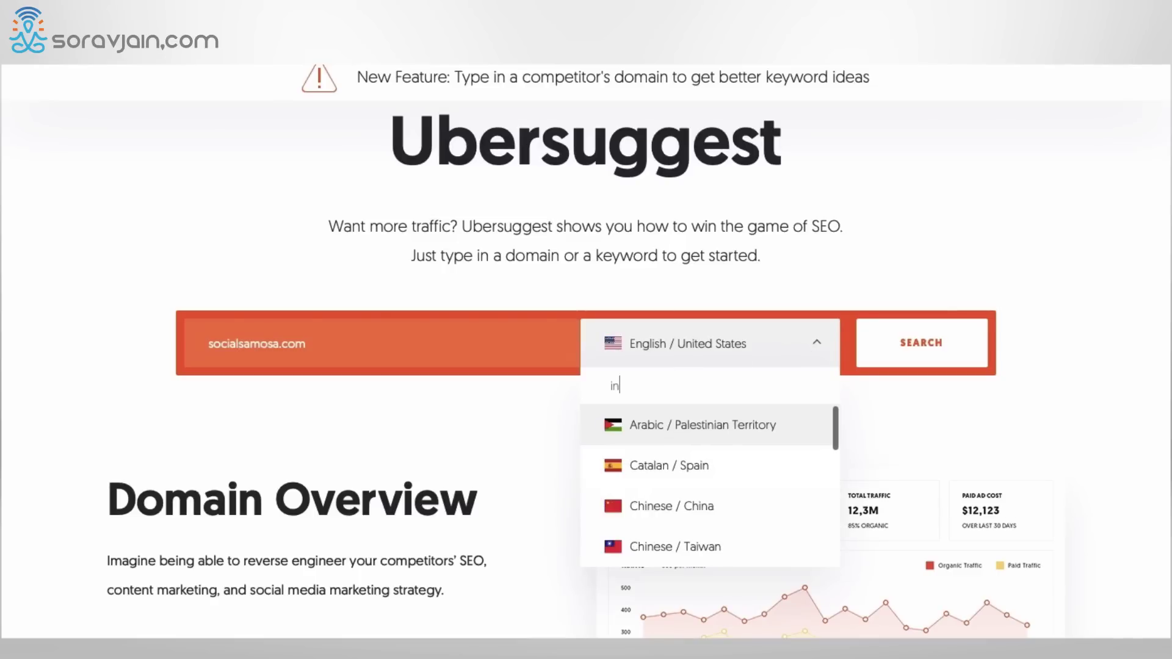
type("di")
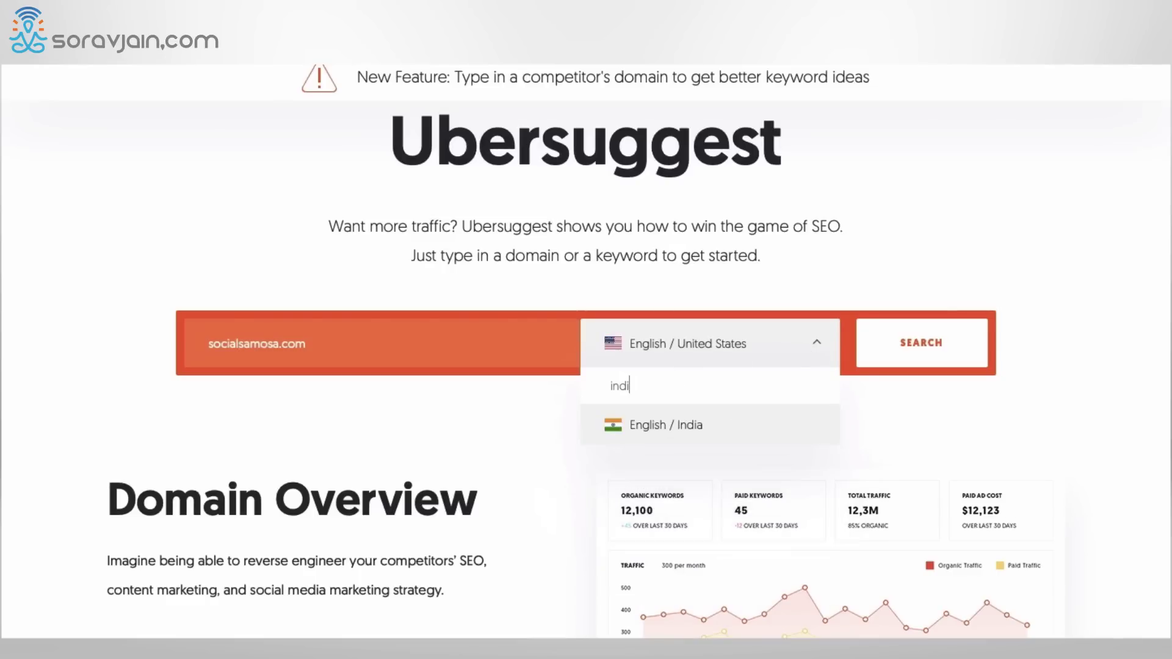
left_click(648, 432)
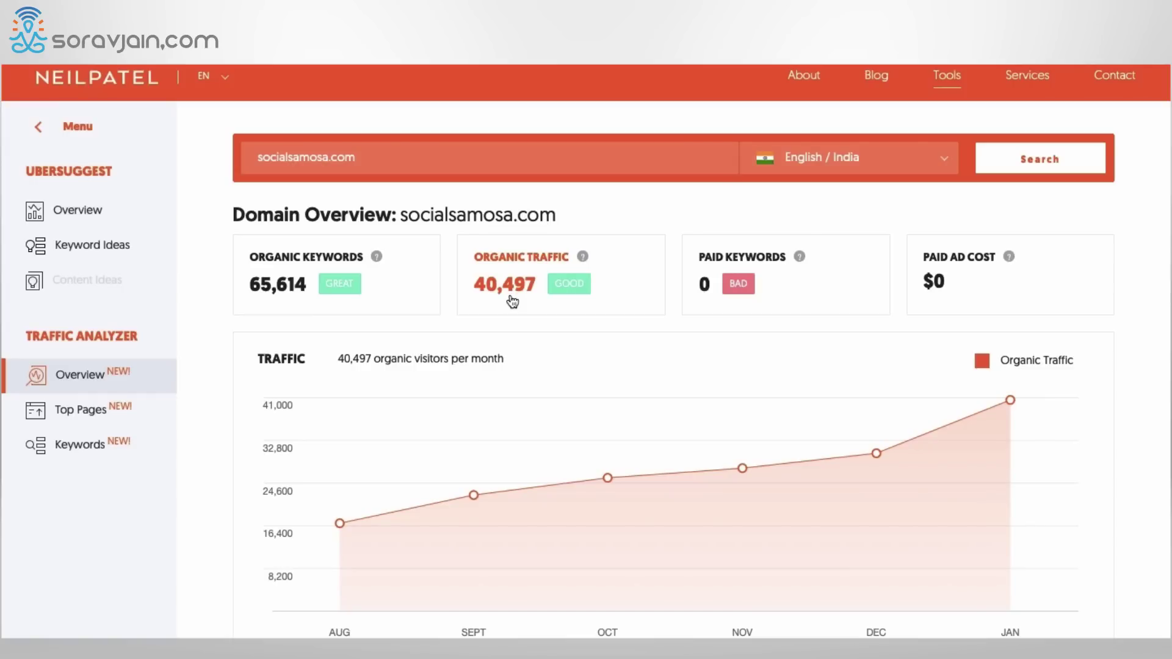
Scroll the socialsamosa.com overview to domain score 25, 34,054 backlinks and keyword rankings
mouse_move(1010, 402)
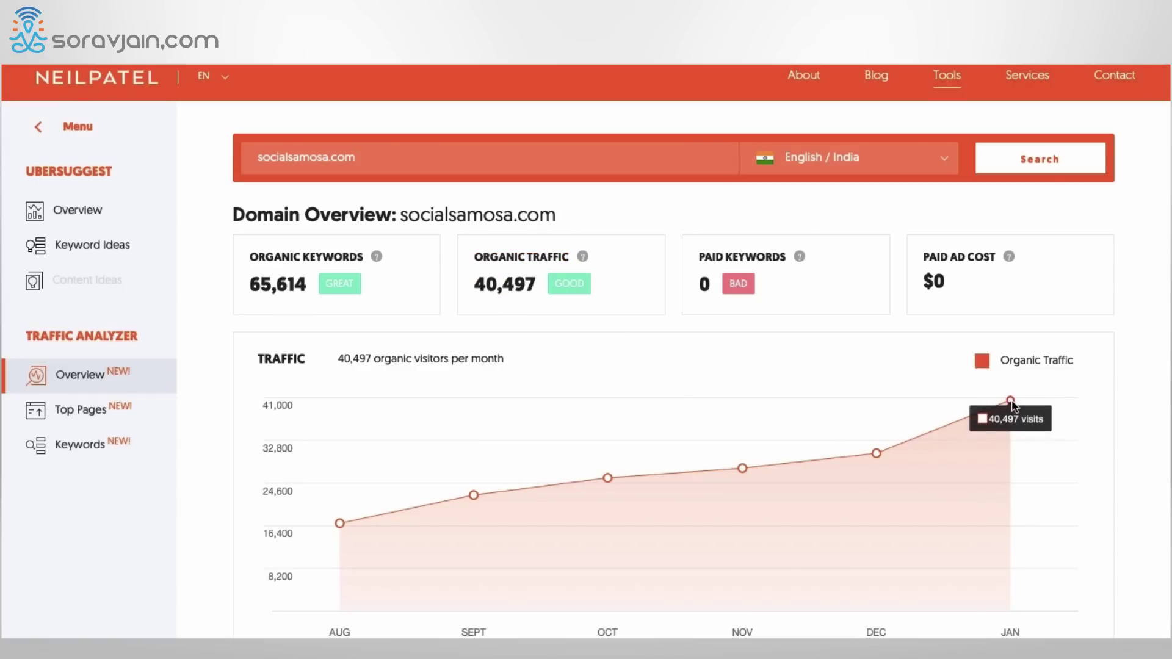
scroll(1012, 406, "down", 7)
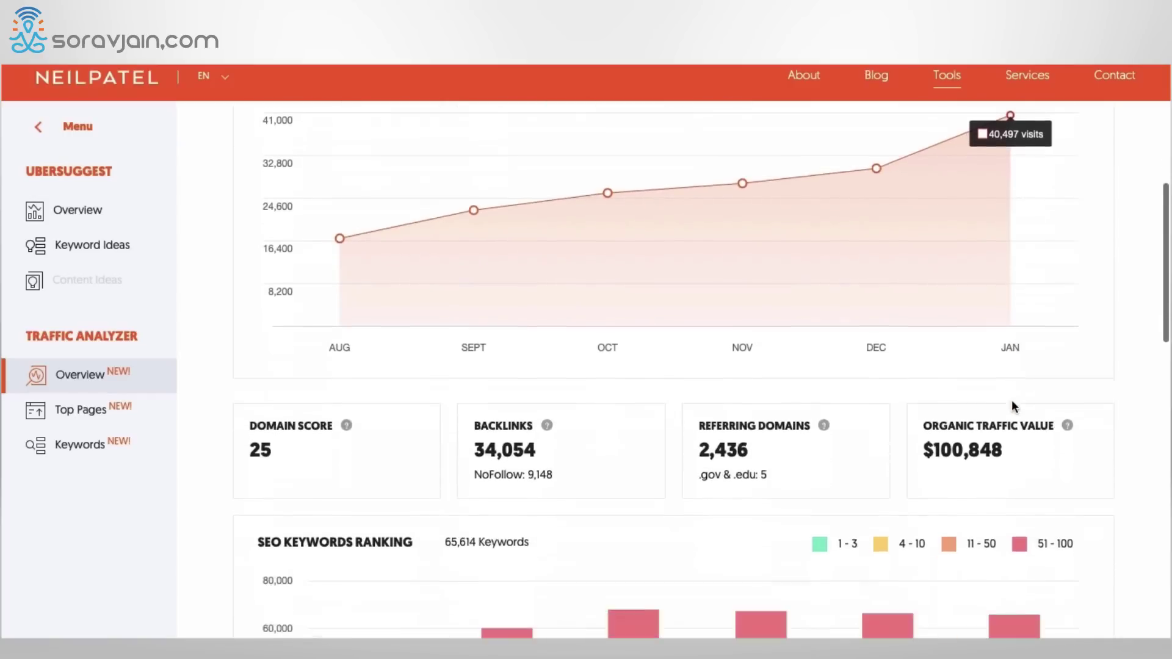
scroll(1011, 407, "down", 1)
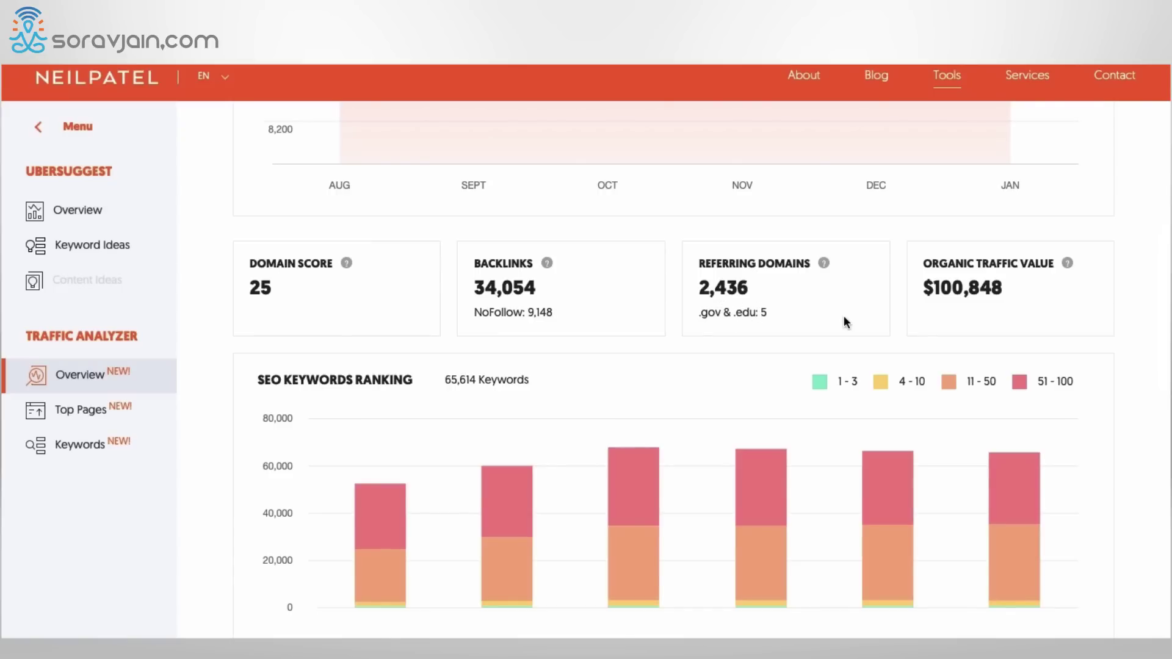
scroll(844, 316, "down", 1)
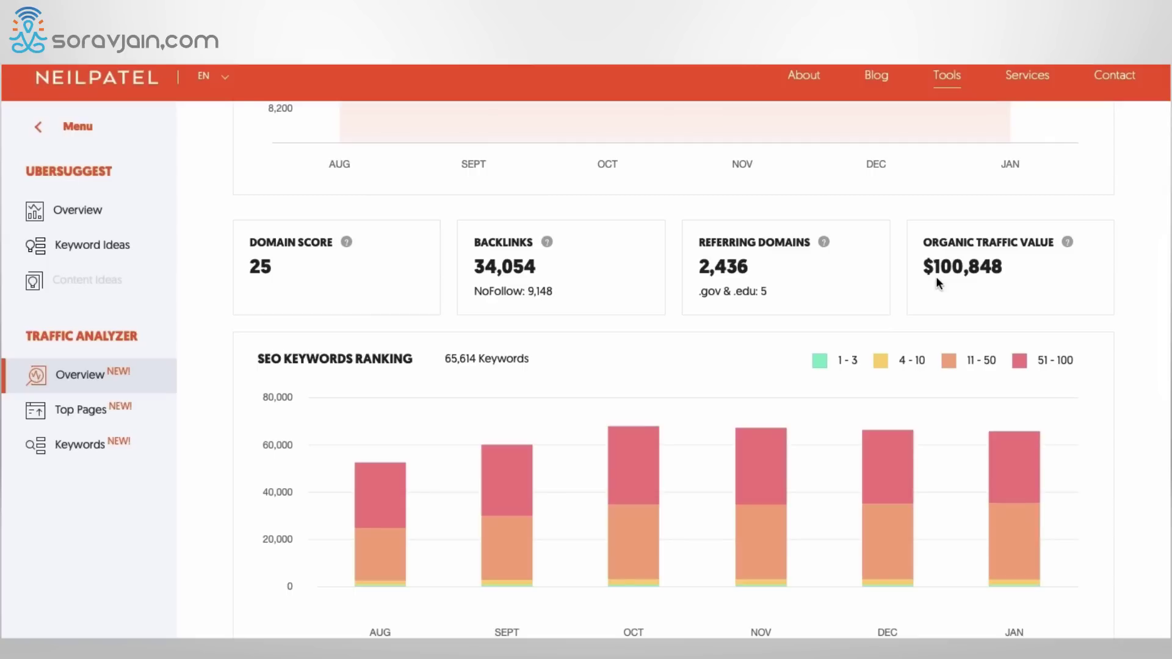
scroll(937, 277, "down", 8)
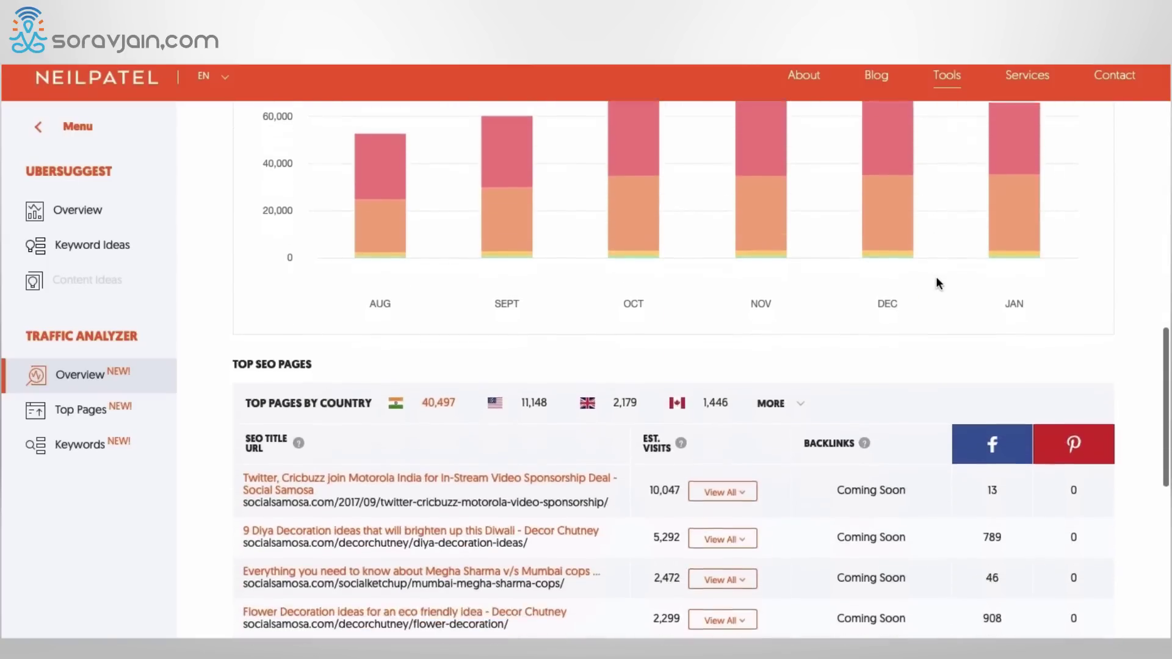
Scroll to the SEO Keywords table and open the 'trivago guy' keyword overview
scroll(938, 283, "down", 2)
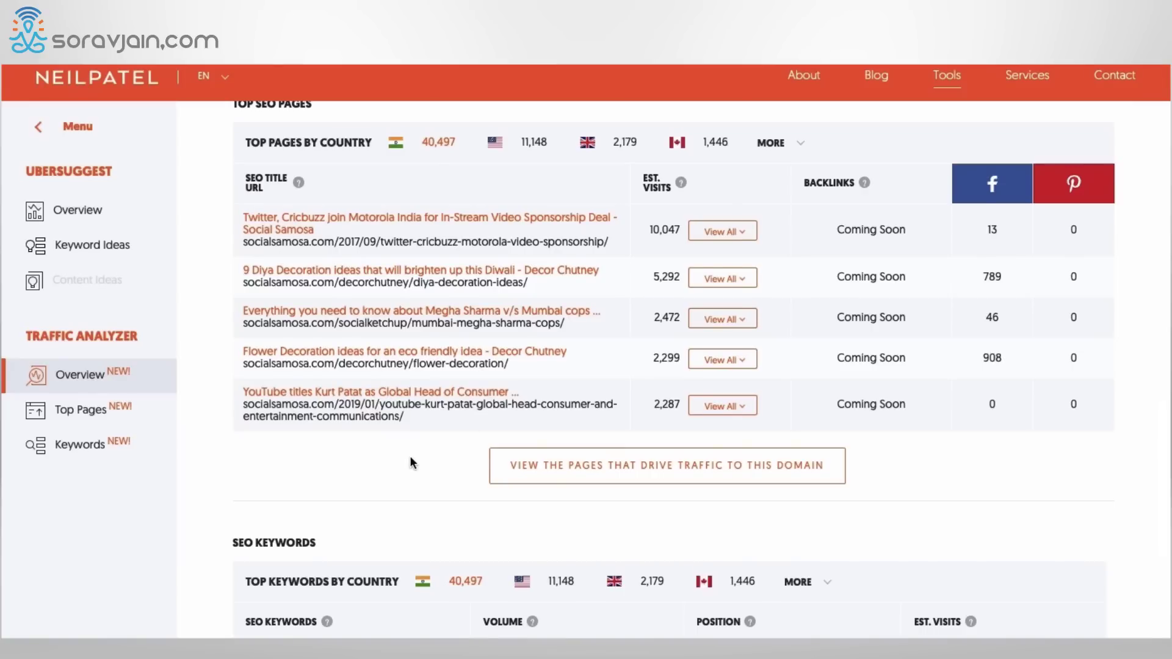
scroll(411, 459, "down", 6)
scroll(410, 462, "down", 1)
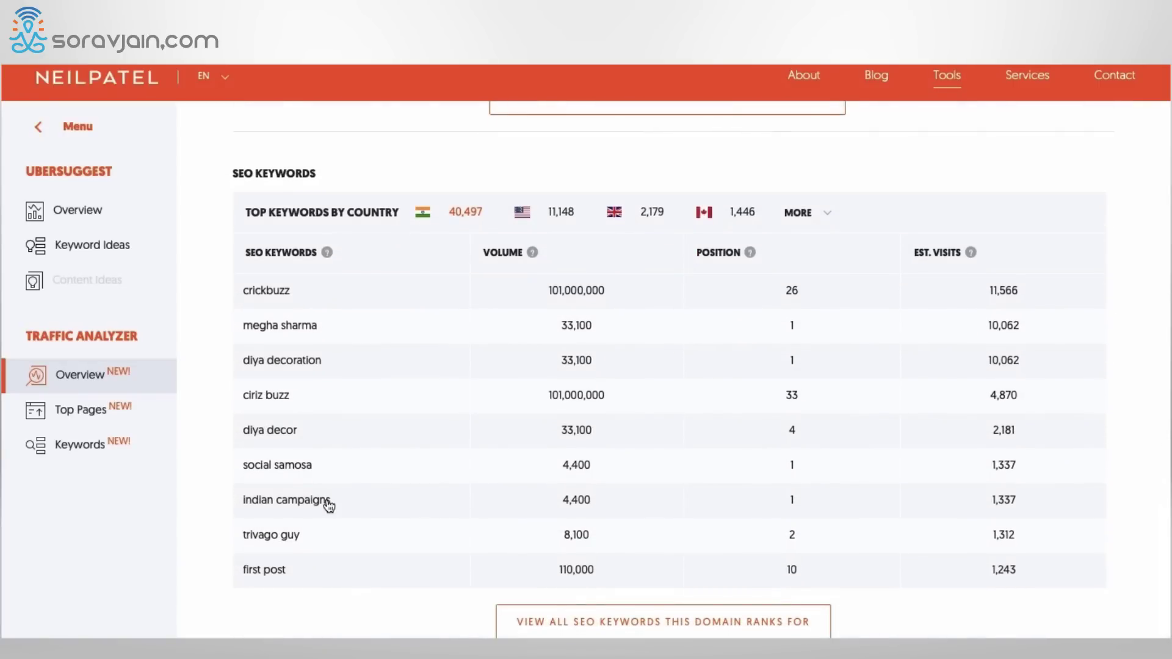
left_click_drag(240, 541, 304, 540)
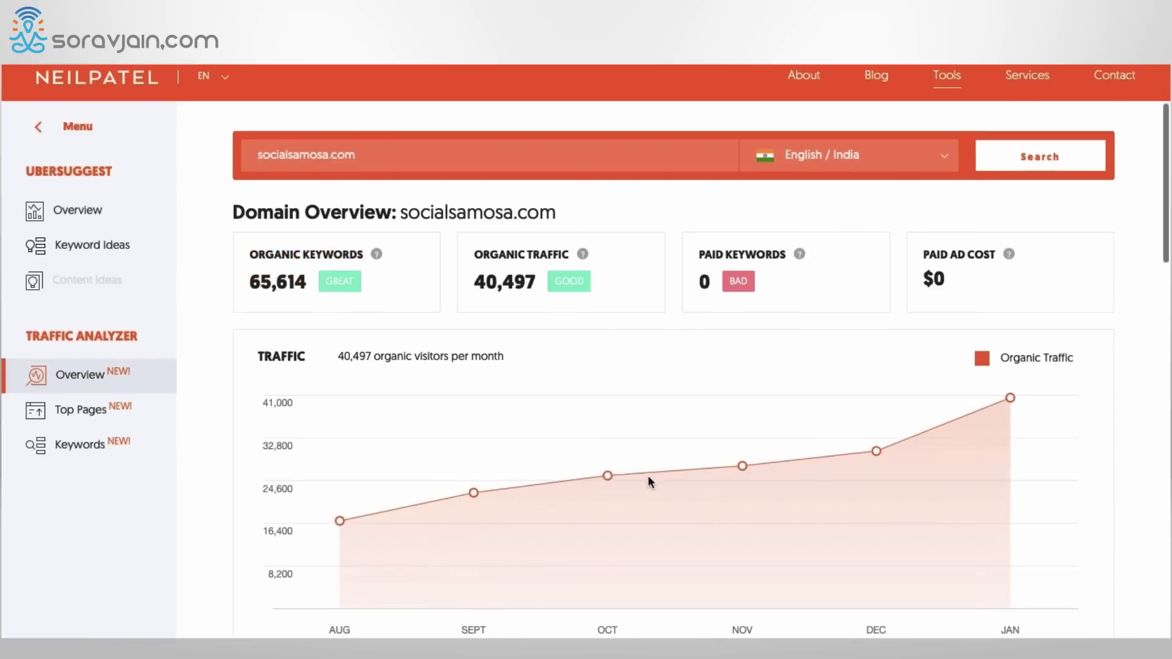
Scroll down to the SEO keywords table, where trivago guy ranks position 2 at 8,100 volume
scroll(648, 476, "down", 20)
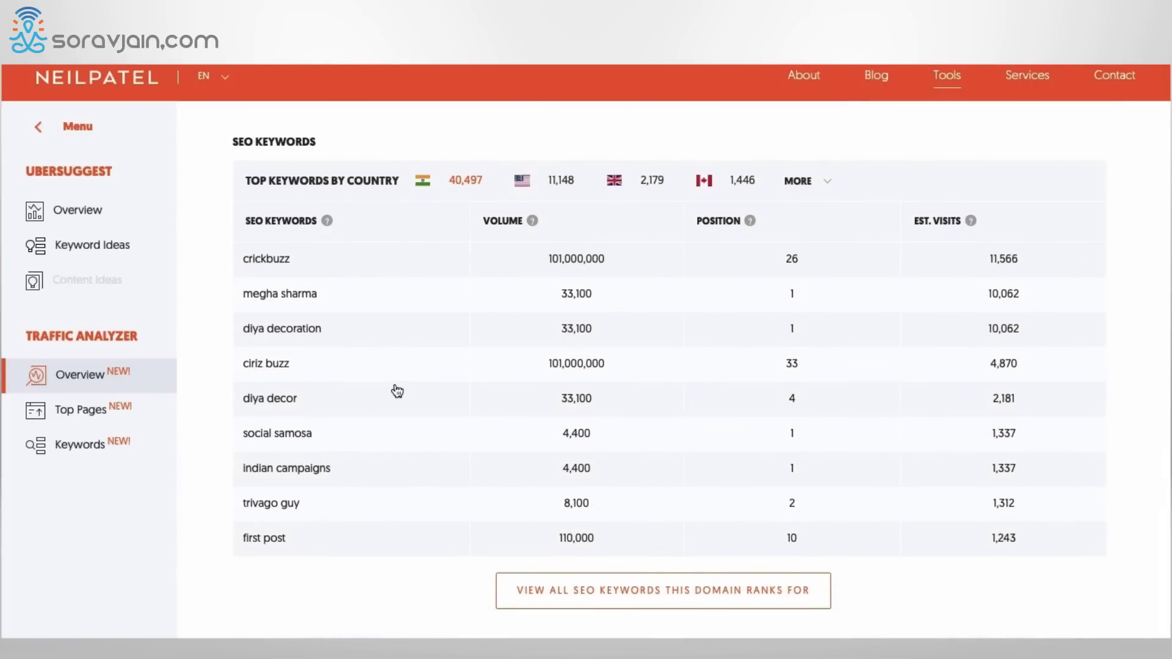
scroll(395, 388, "up", 6)
scroll(395, 383, "up", 15)
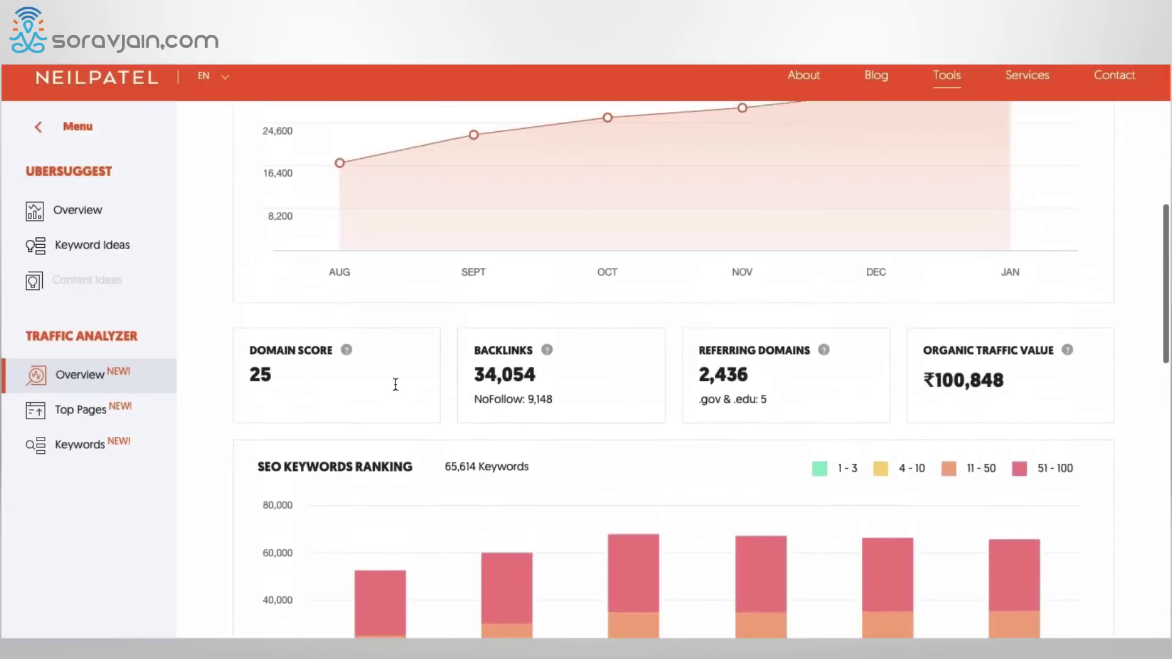
scroll(395, 384, "up", 1)
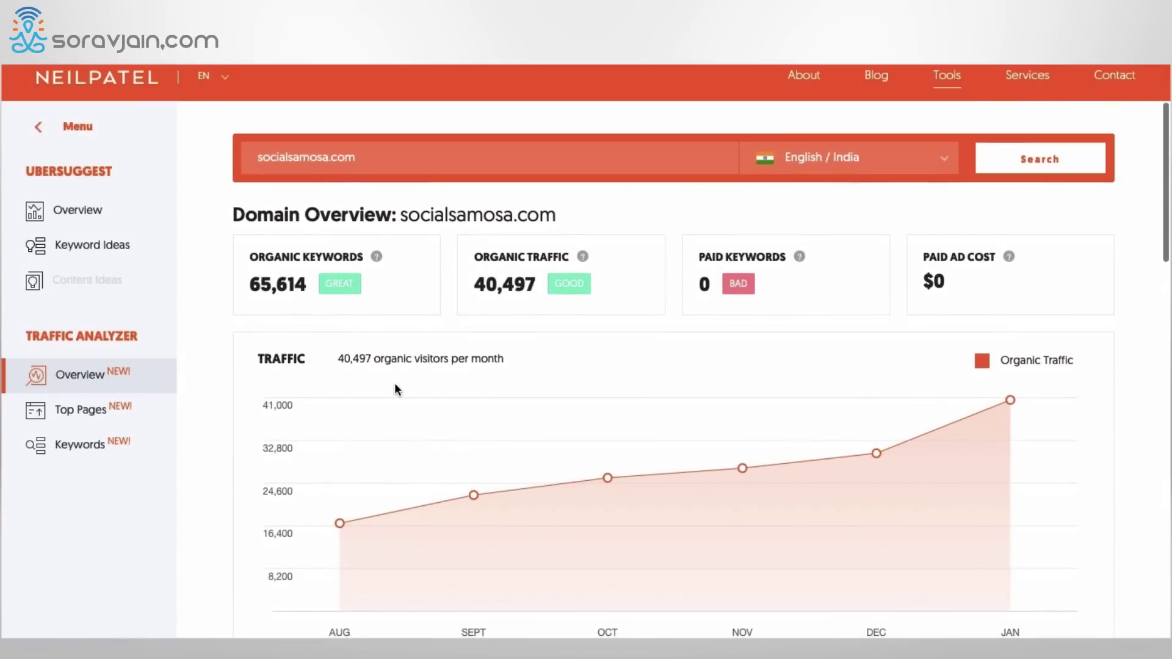
scroll(394, 383, "down", 5)
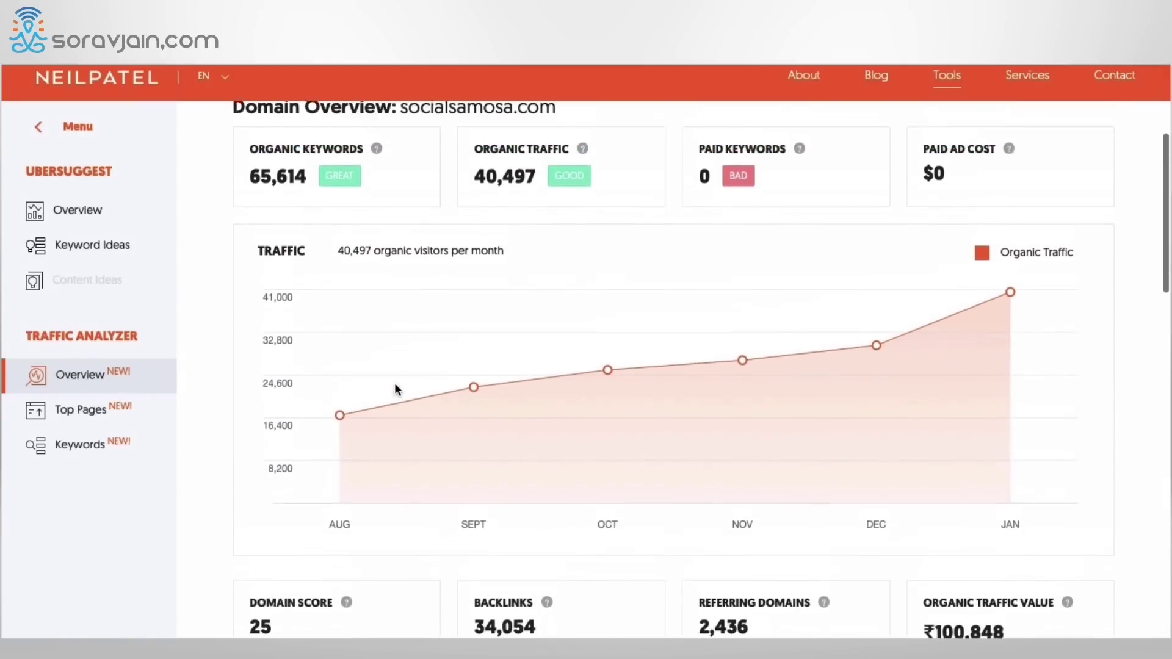
scroll(395, 383, "down", 3)
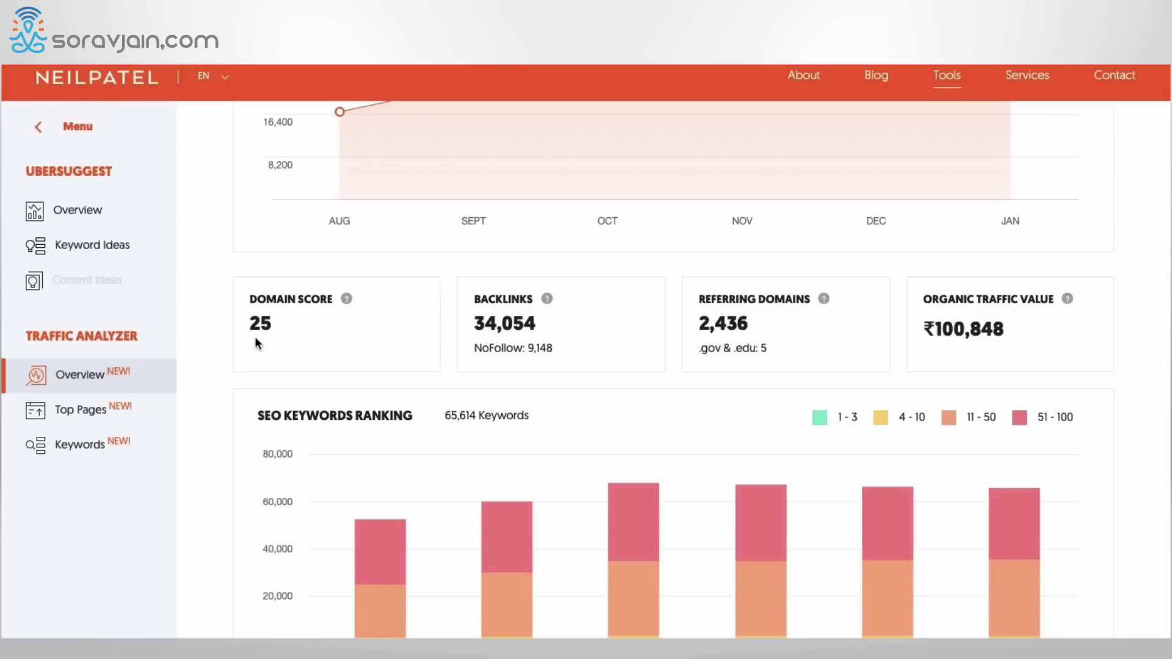
scroll(256, 341, "up", 2)
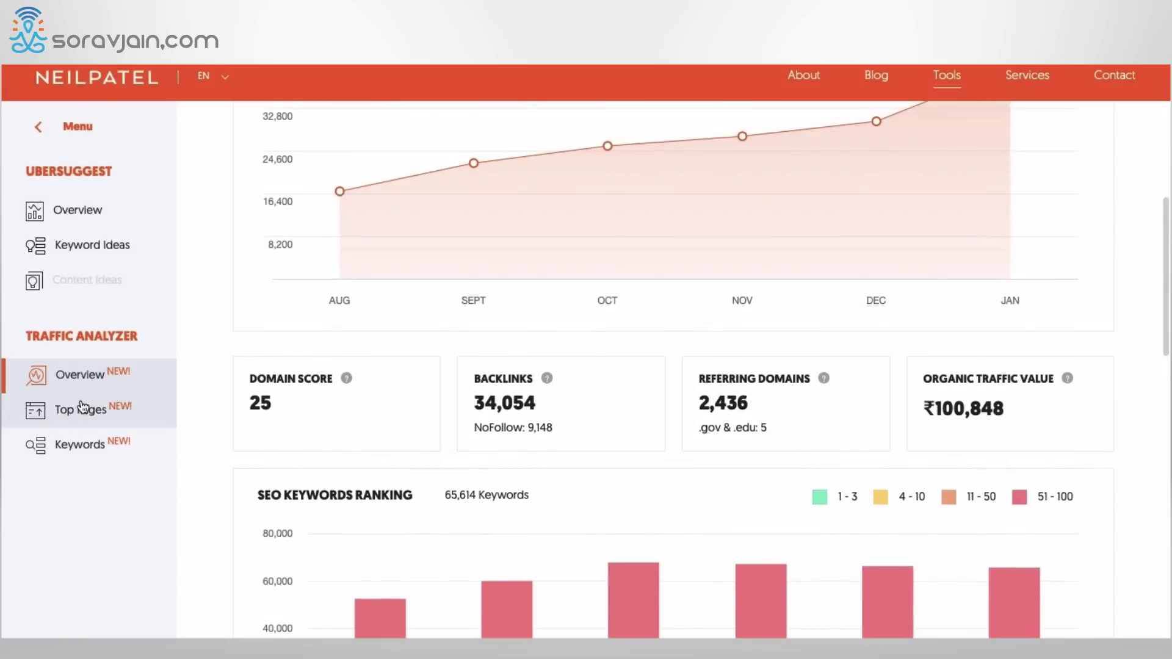
left_click(84, 406)
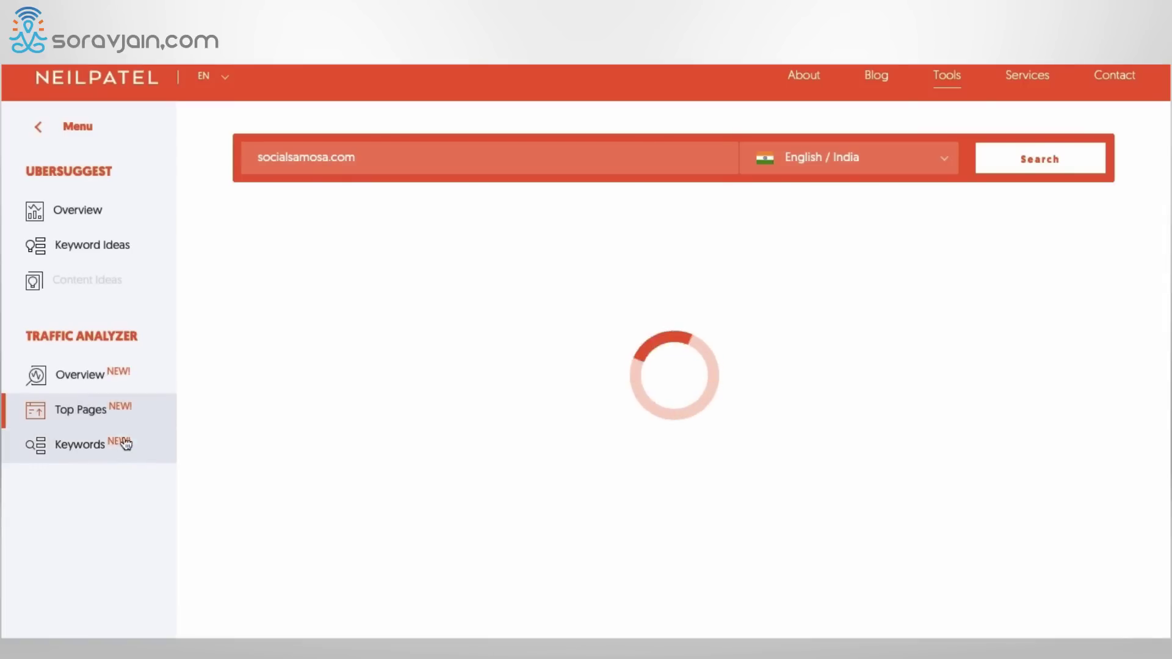
Open Top Pages and scroll through socialsamosa.com's 40,497 India traffic pages
left_click(89, 448)
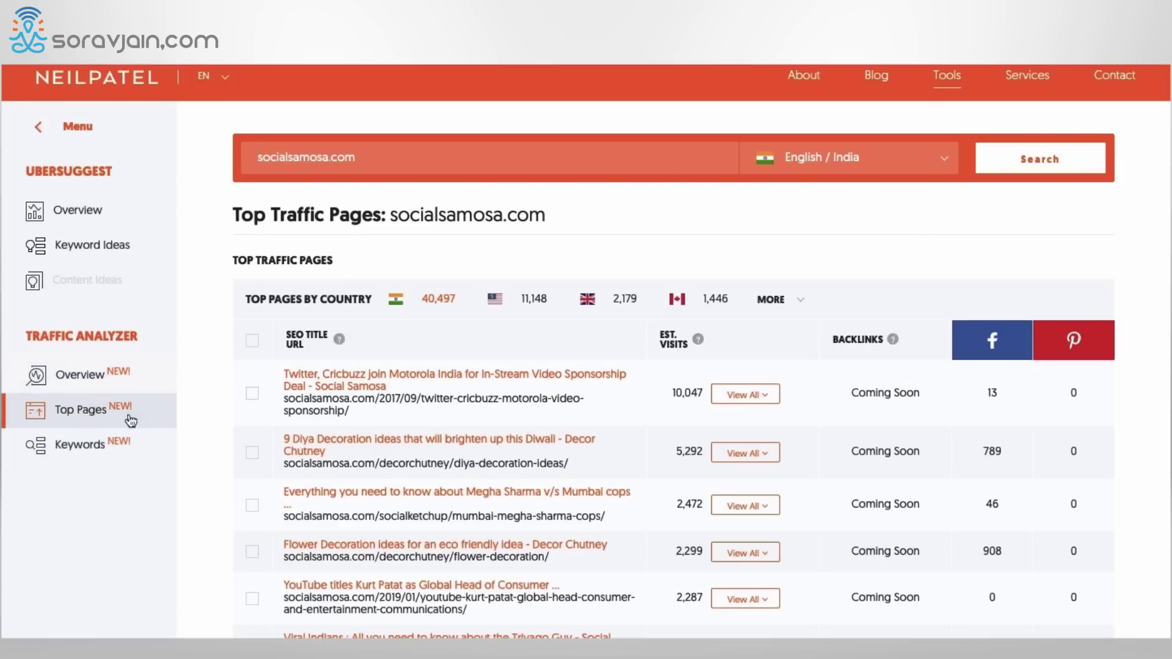
scroll(464, 459, "down", 5)
scroll(464, 459, "down", 15)
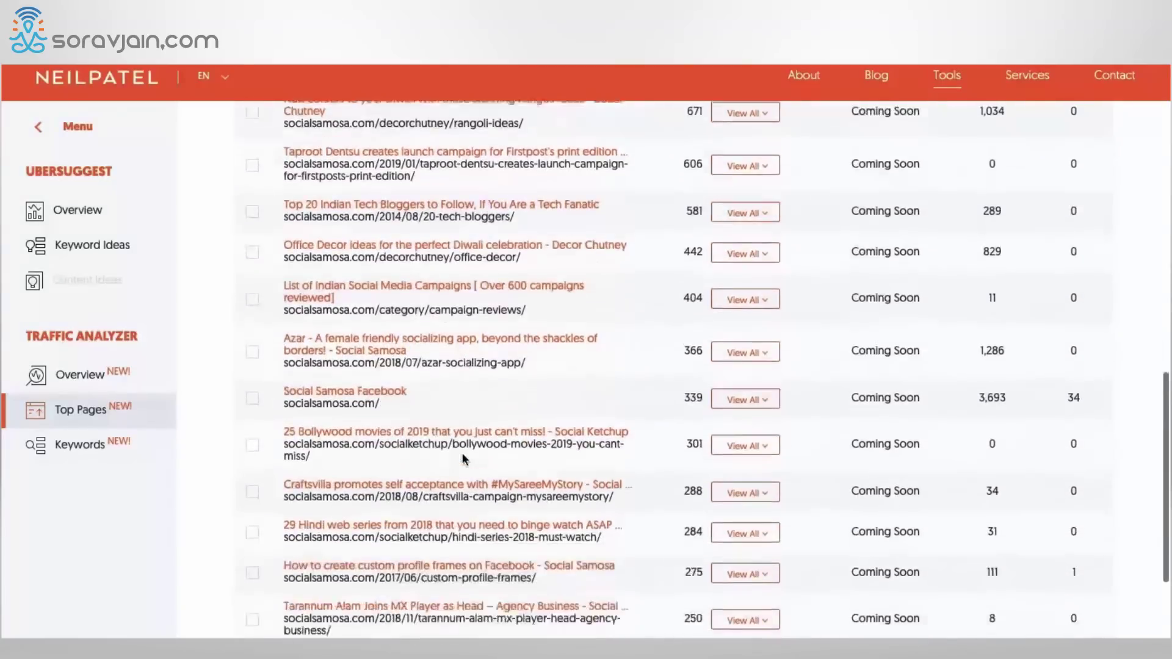
scroll(463, 459, "up", 20)
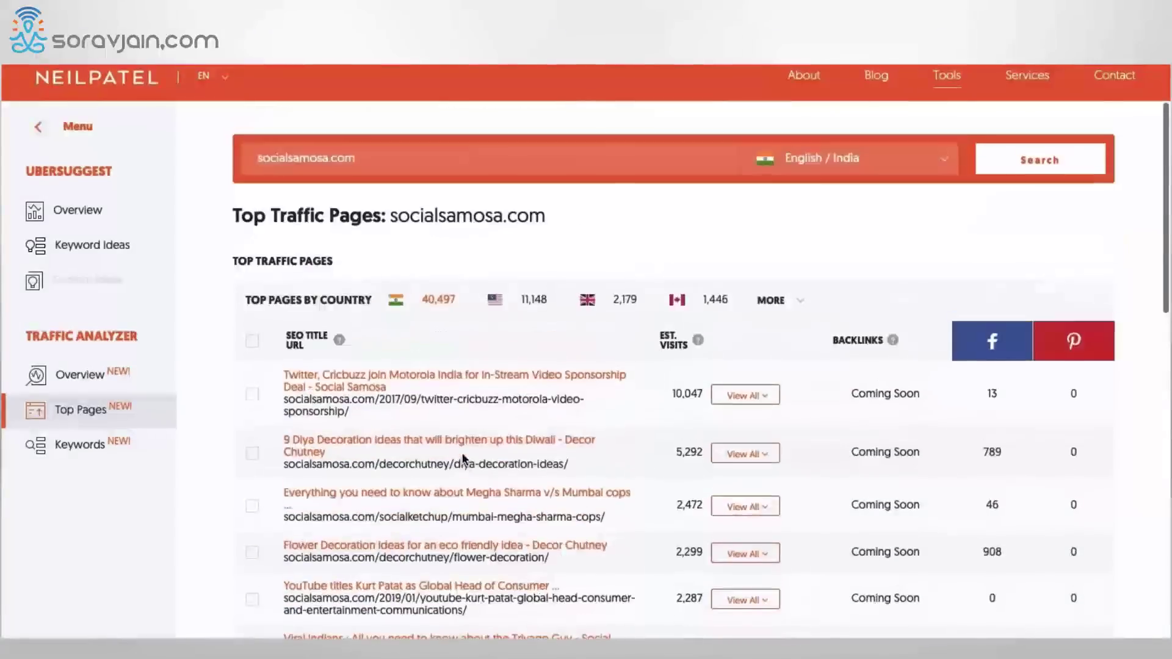
Open the Keywords report for socialsamosa.com and scan its ranking keywords, led by 'crickbuzz'
left_click(65, 449)
scroll(238, 497, "down", 7)
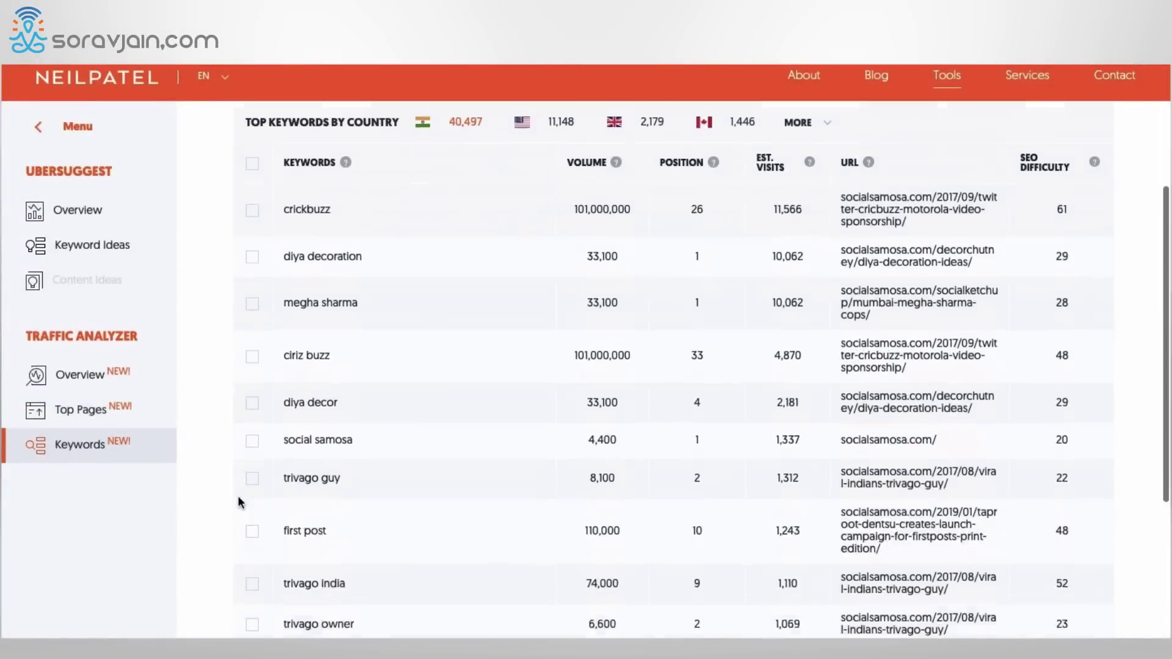
scroll(237, 496, "down", 5)
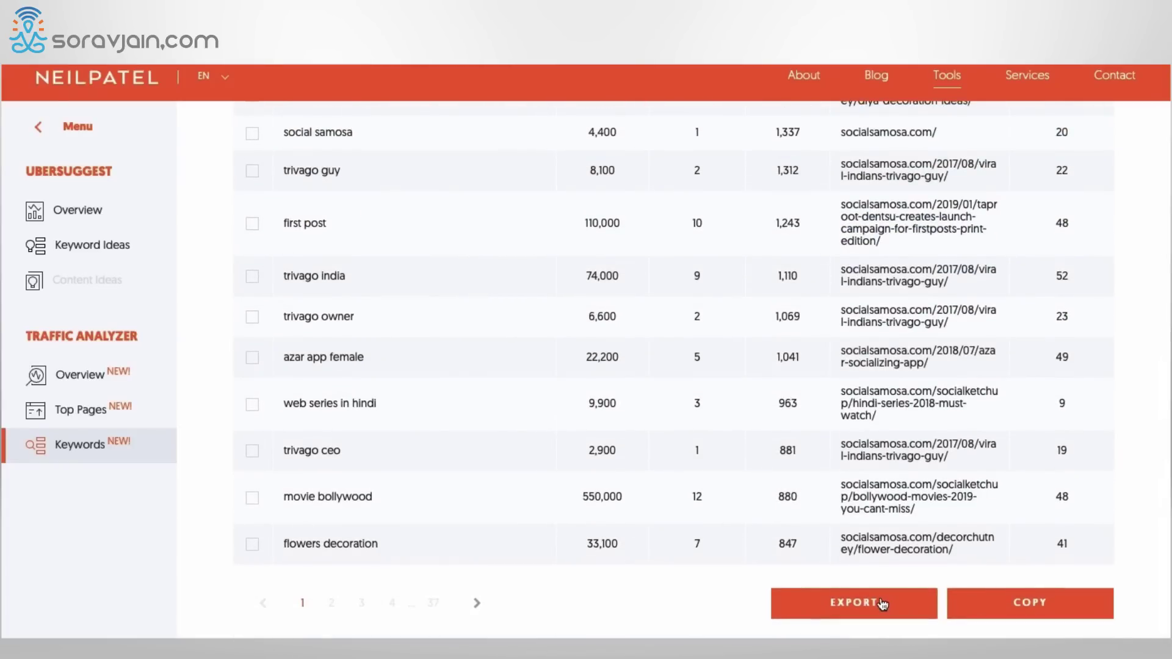
scroll(521, 487, "up", 6)
scroll(520, 487, "up", 1)
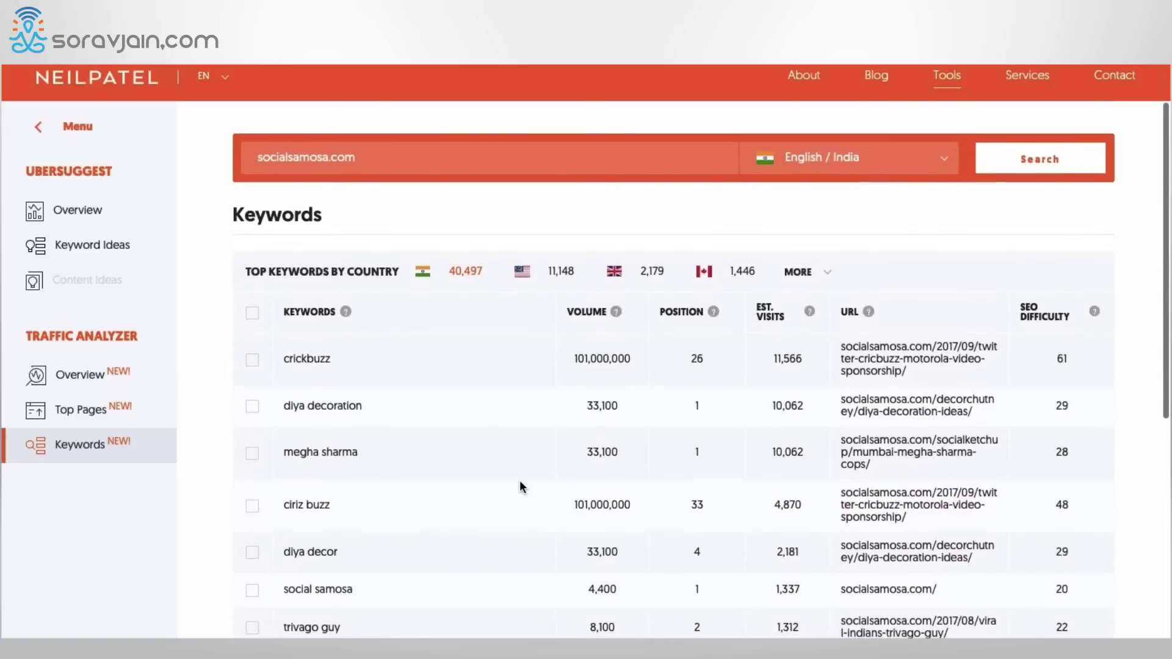